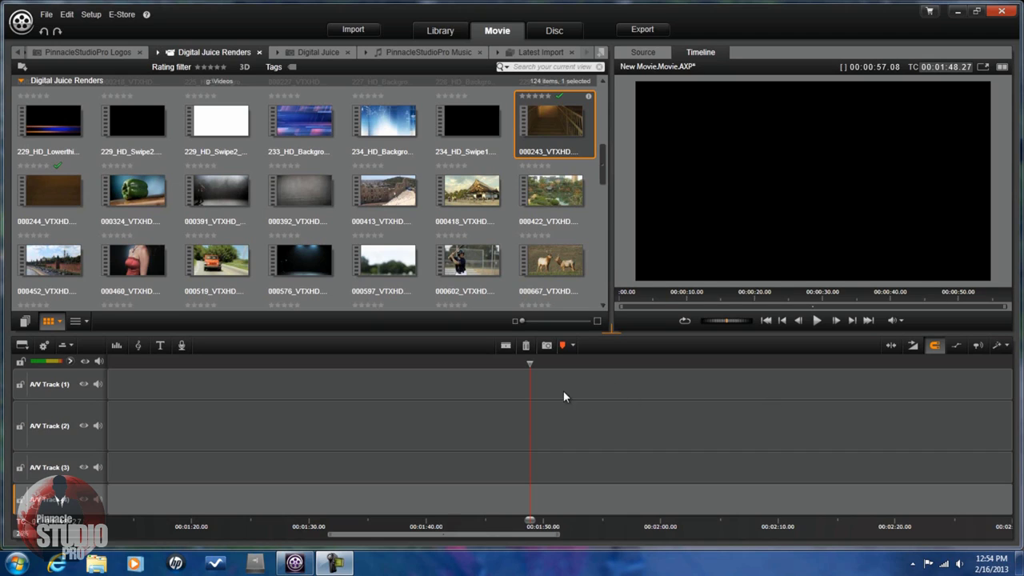
Place the 000244_VTXHD clip from the library on A/V Track (2), starting at about 00:01:36.
{"action": "left_click_drag", "start_coordinate": [56, 183], "coordinate": [406, 427]}
{"action": "left_click_drag", "start_coordinate": [460, 384], "coordinate": [481, 434]}
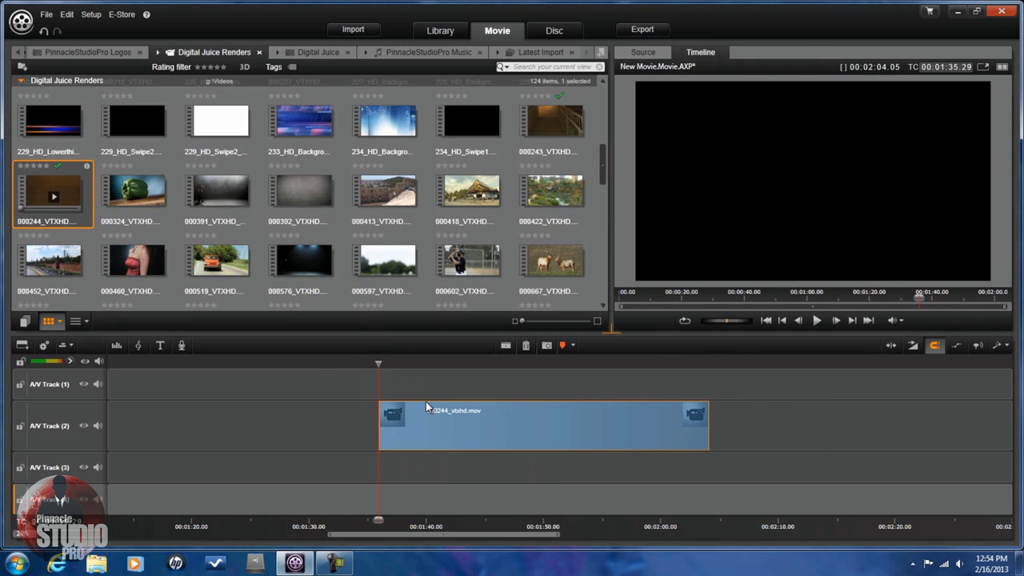
Place the 000243_VTXHD clip on A/V Track (1), starting at about 00:01:58 so it overlaps the end of the 000244 clip.
{"action": "left_click_drag", "start_coordinate": [379, 362], "coordinate": [672, 402]}
{"action": "mouse_move", "coordinate": [580, 122]}
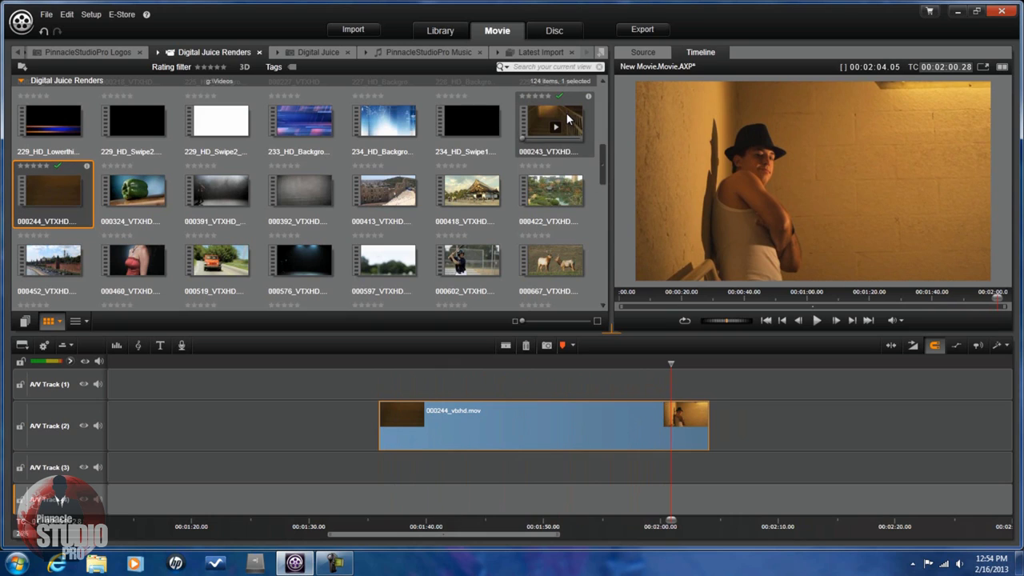
{"action": "left_click_drag", "start_coordinate": [567, 119], "coordinate": [639, 381]}
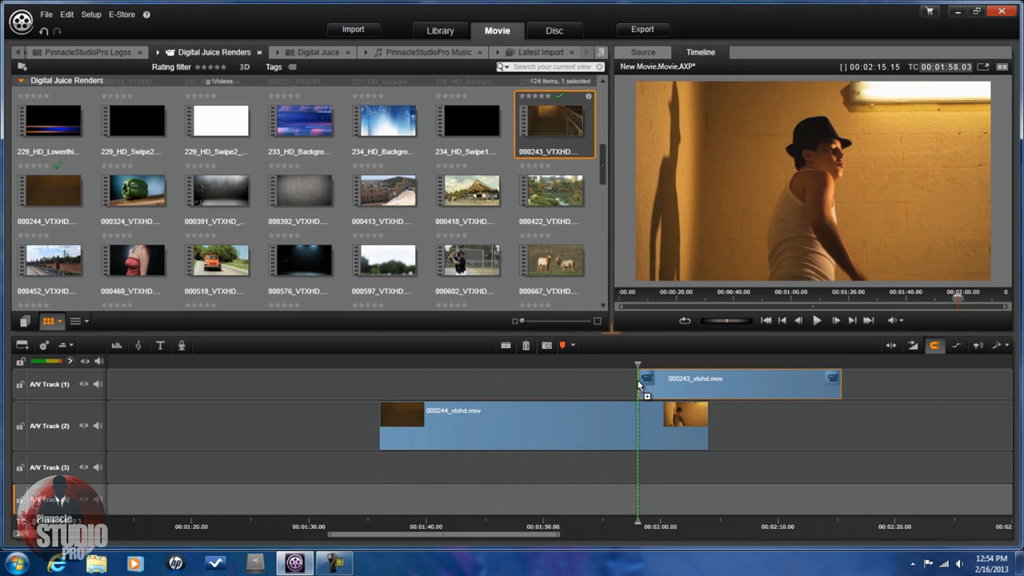
Slide the 000243 clip along A/V Track (1) to adjust the overlap, leaving its start at about 00:01:58.14.
{"action": "left_click_drag", "start_coordinate": [759, 392], "coordinate": [699, 387]}
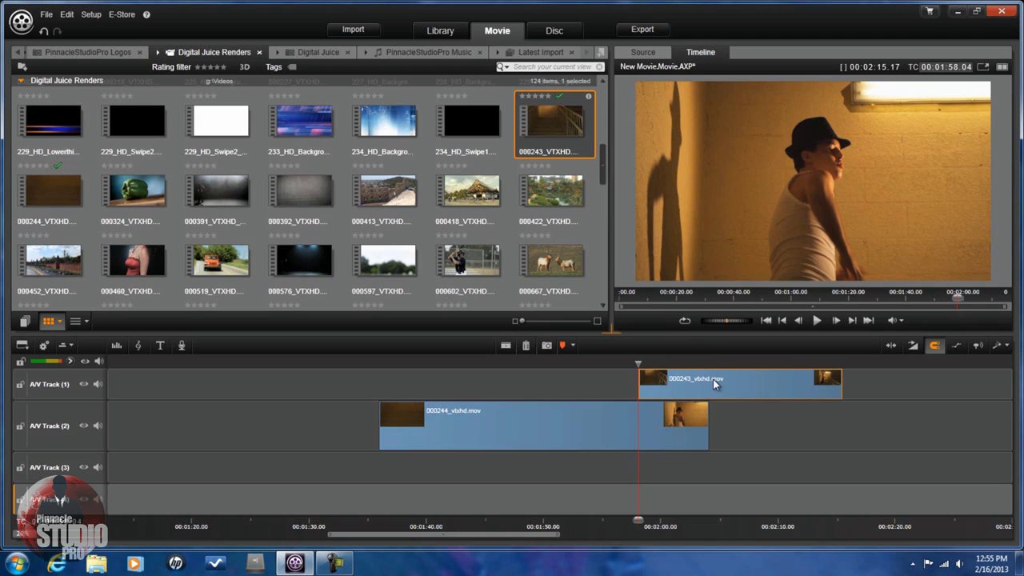
{"action": "left_click_drag", "start_coordinate": [742, 386], "coordinate": [609, 396]}
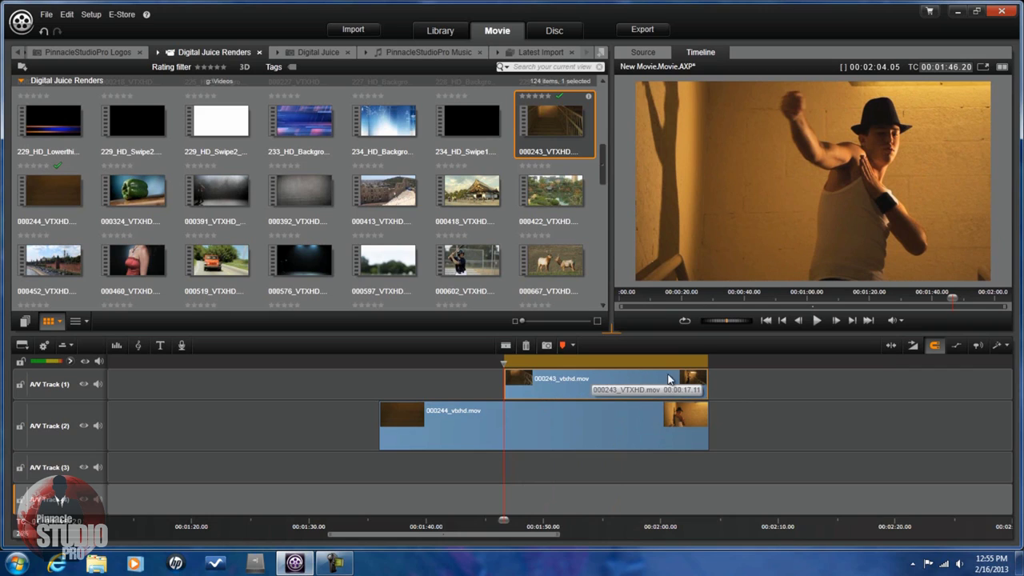
{"action": "left_click_drag", "start_coordinate": [602, 384], "coordinate": [730, 366]}
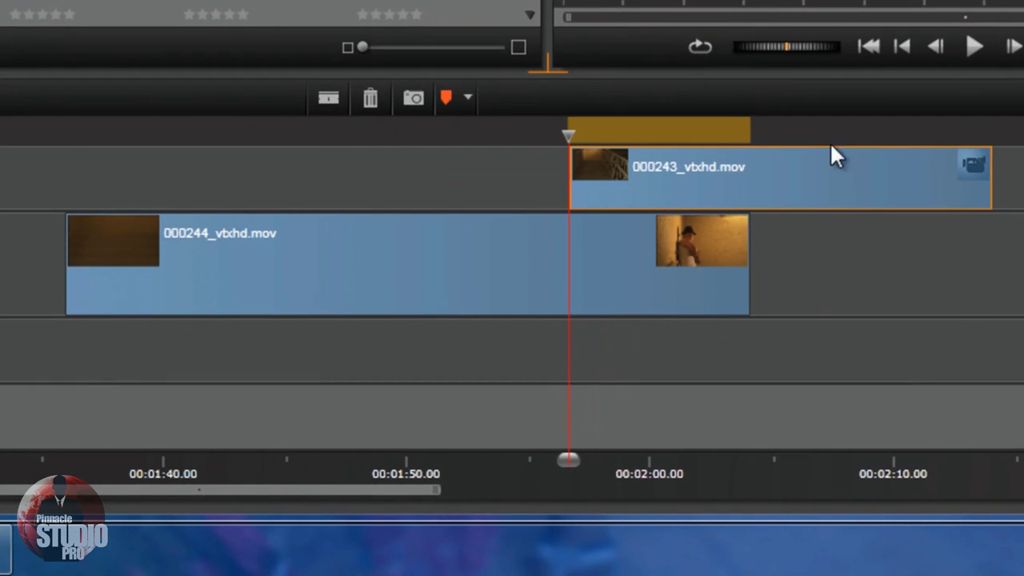
{"action": "left_click_drag", "start_coordinate": [747, 175], "coordinate": [779, 169]}
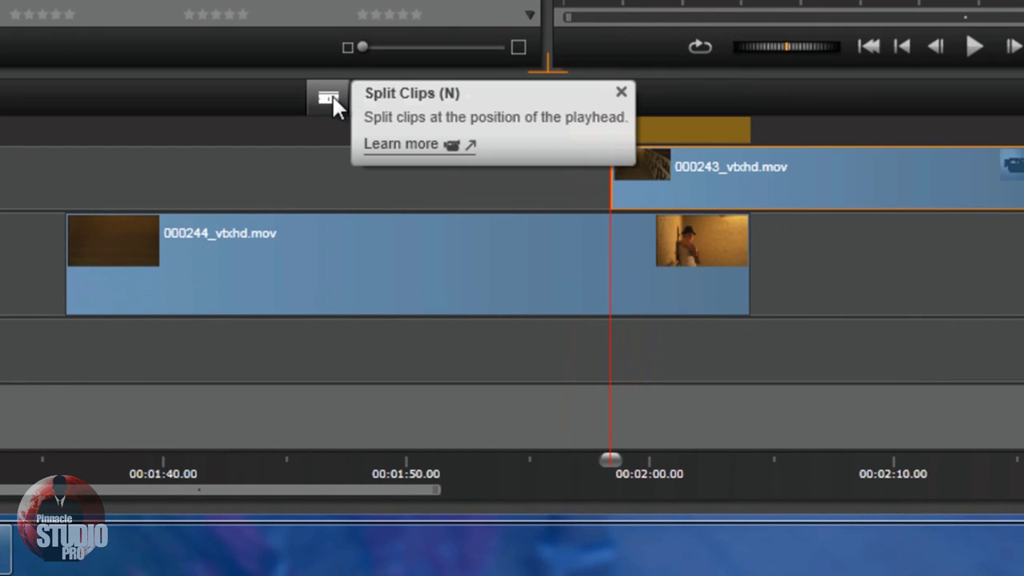
Split the 000244 clip on A/V Track (2) at the start of the overlapping 000243 clip.
{"action": "left_click", "coordinate": [679, 251]}
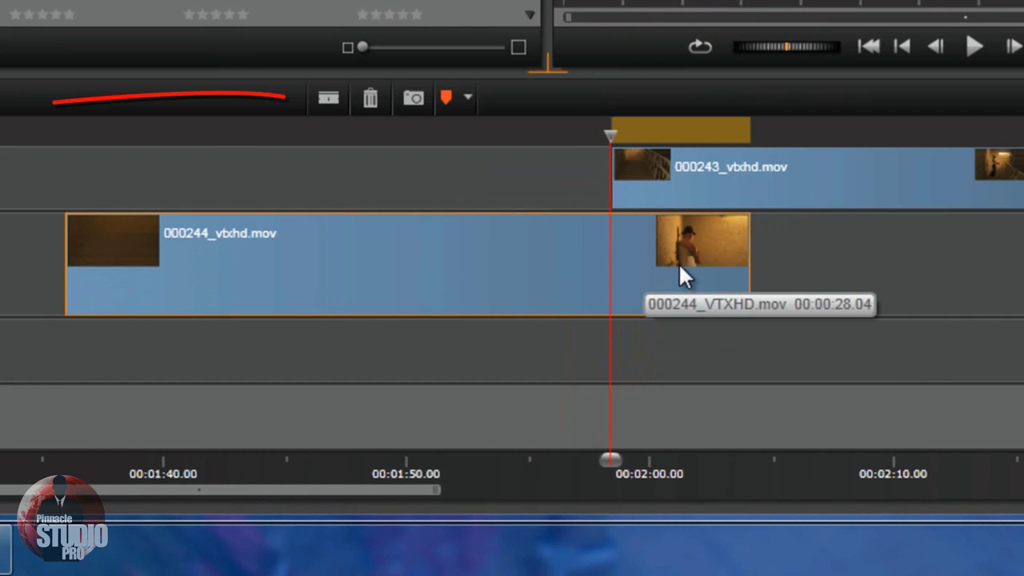
{"action": "left_click", "coordinate": [330, 95]}
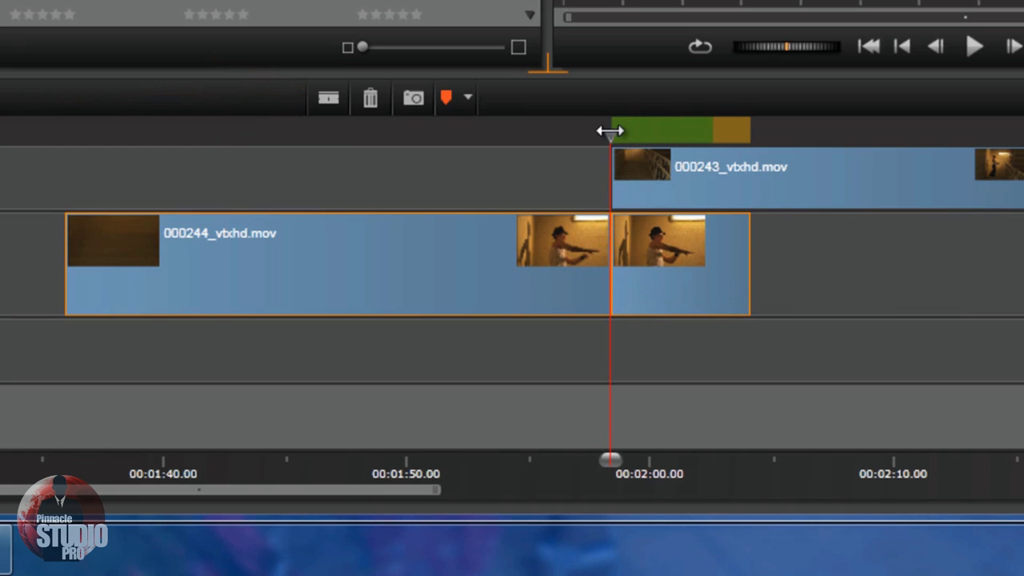
Move the playhead to about 00:02:02 and split the clips on both A/V Track (1) and A/V Track (2) there.
{"action": "left_click_drag", "start_coordinate": [608, 130], "coordinate": [693, 139]}
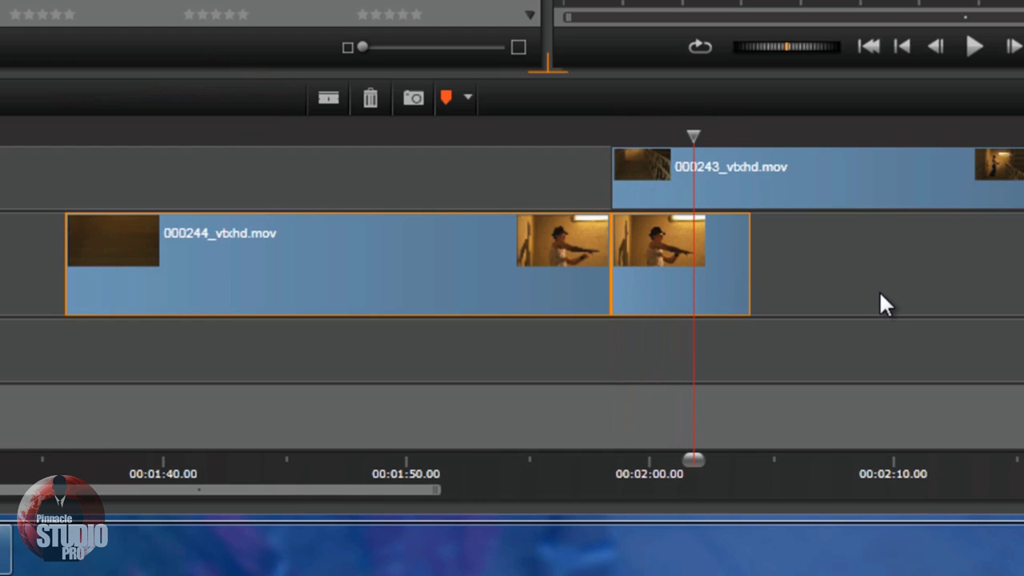
{"action": "mouse_move", "coordinate": [735, 465]}
{"action": "left_mouse_down"}
{"action": "mouse_move", "coordinate": [1008, 469]}
{"action": "mouse_move", "coordinate": [836, 459]}
{"action": "mouse_move", "coordinate": [921, 464]}
{"action": "mouse_move", "coordinate": [914, 457]}
{"action": "mouse_move", "coordinate": [751, 459]}
{"action": "left_mouse_up"}
{"action": "key", "text": "ctrl"}
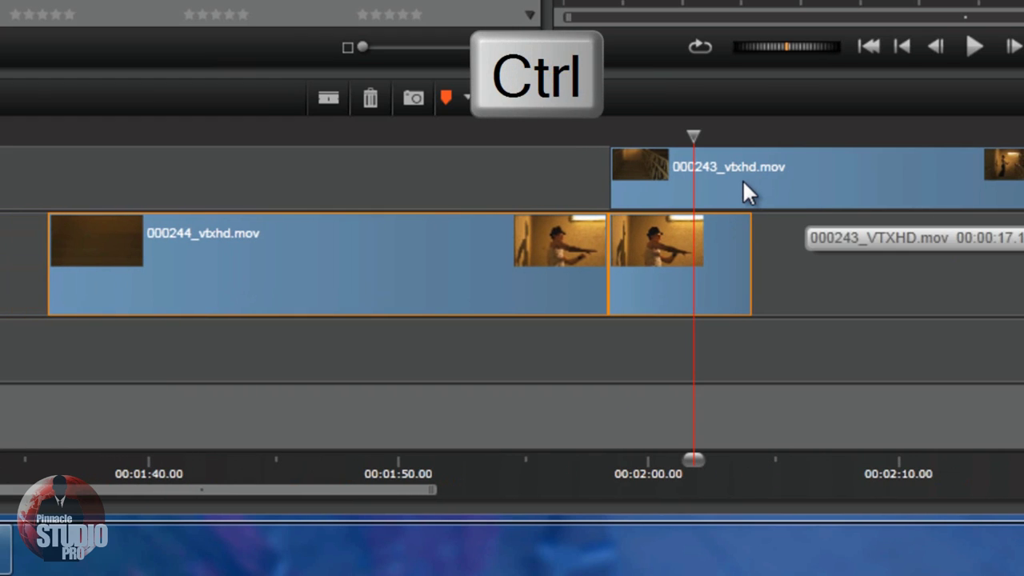
{"action": "left_click", "coordinate": [744, 184], "text": "ctrl"}
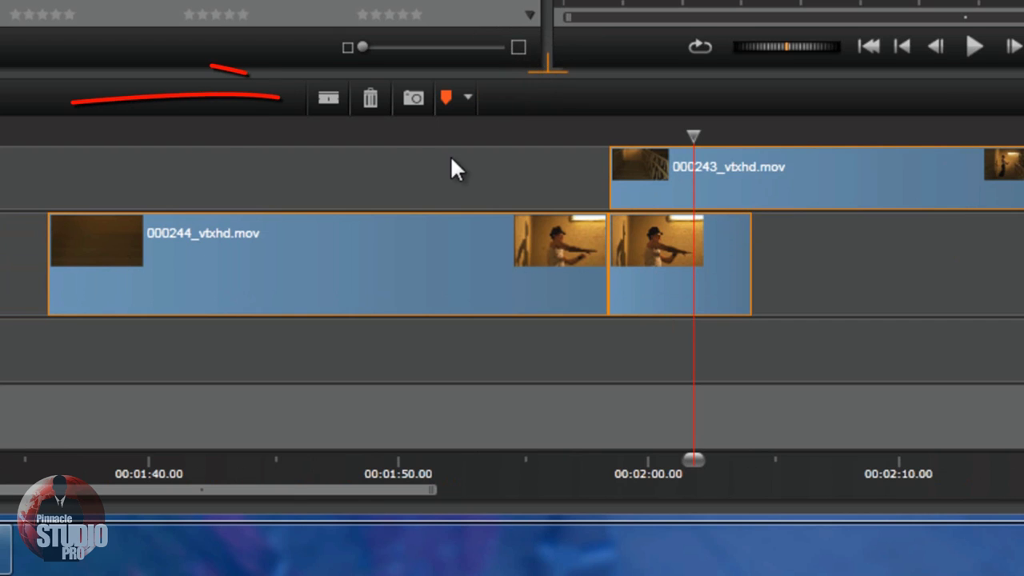
{"action": "left_click", "coordinate": [335, 91]}
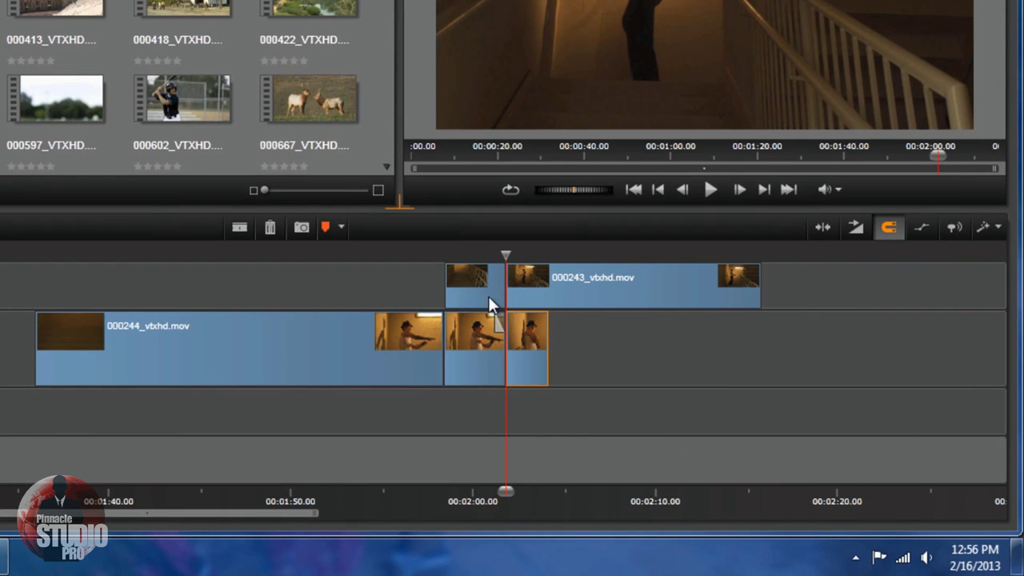
Delete the leftover piece of the 000244 clip after the second split on A/V Track (2).
{"action": "right_click", "coordinate": [531, 338]}
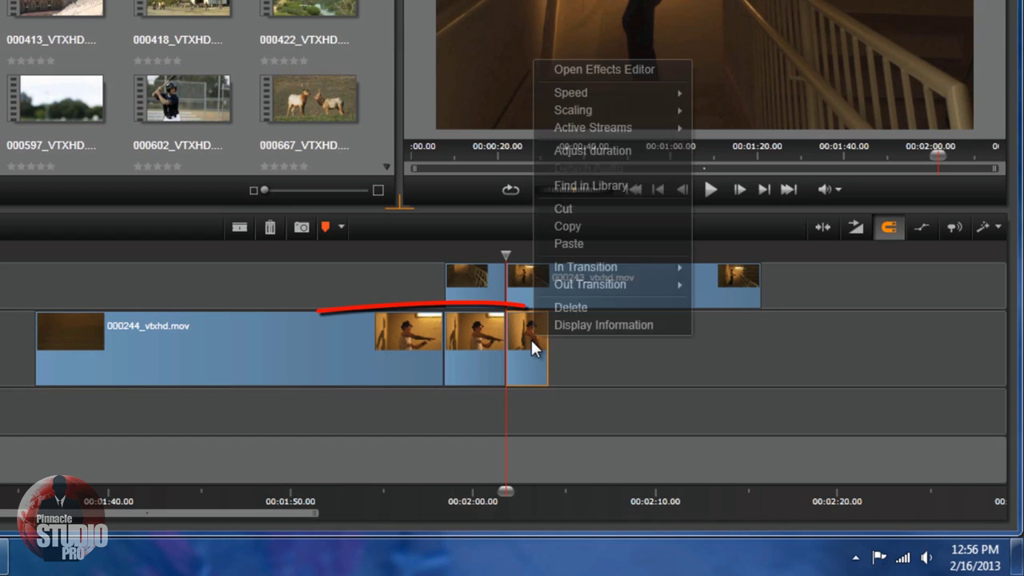
{"action": "left_click", "coordinate": [577, 307]}
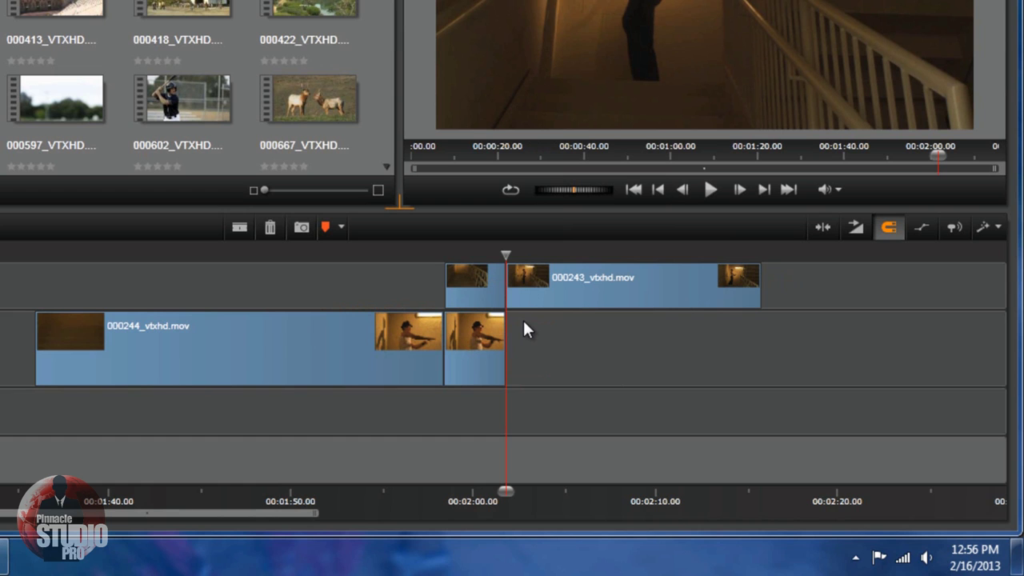
Scrub from about 00:01:56 into the overlapping section and leave the playhead there at 00:01:59.21.
{"action": "left_click", "coordinate": [471, 297]}
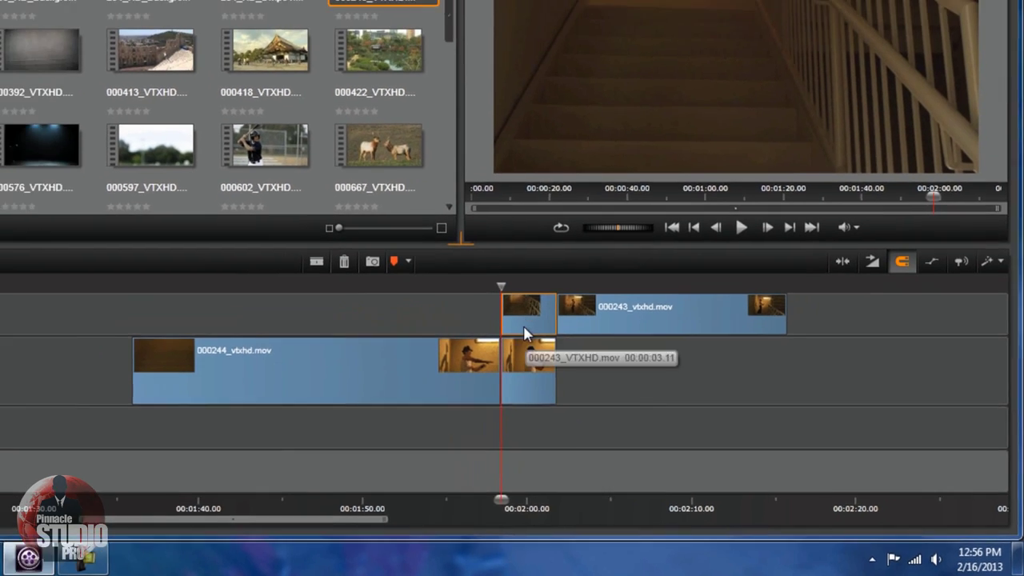
{"action": "left_click", "coordinate": [638, 364]}
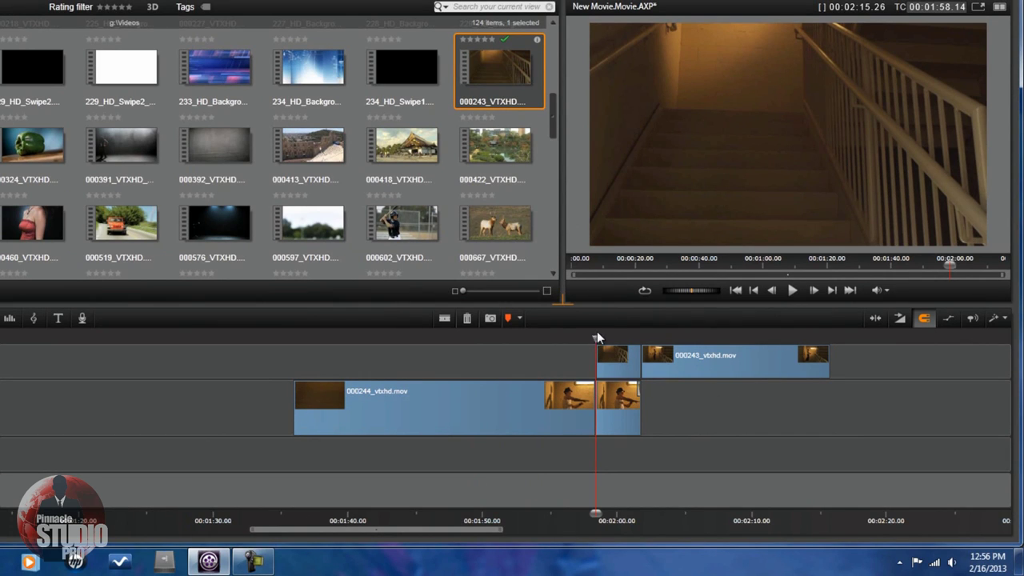
{"action": "left_click_drag", "start_coordinate": [597, 337], "coordinate": [566, 339]}
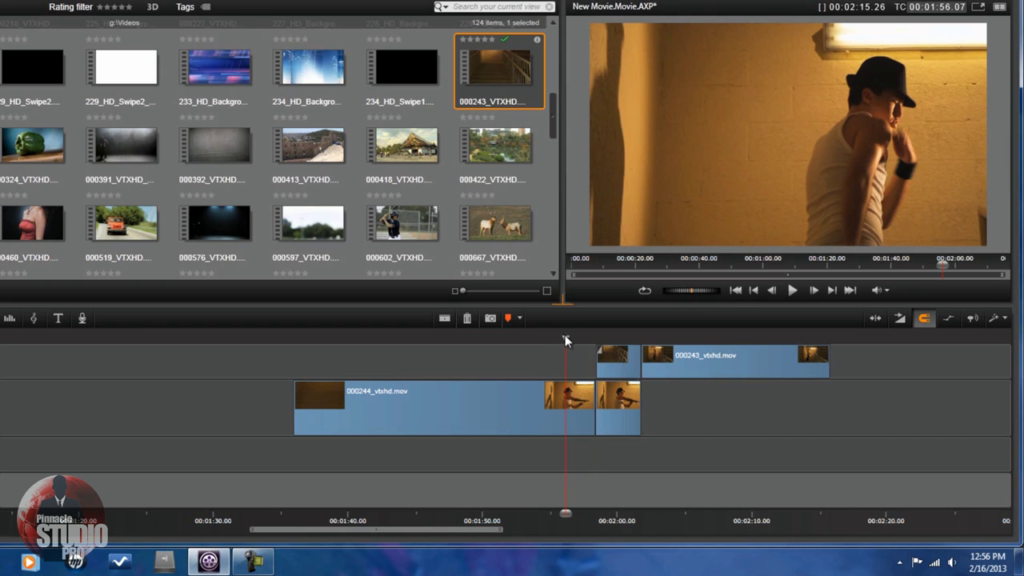
{"action": "left_click_drag", "start_coordinate": [565, 338], "coordinate": [613, 333]}
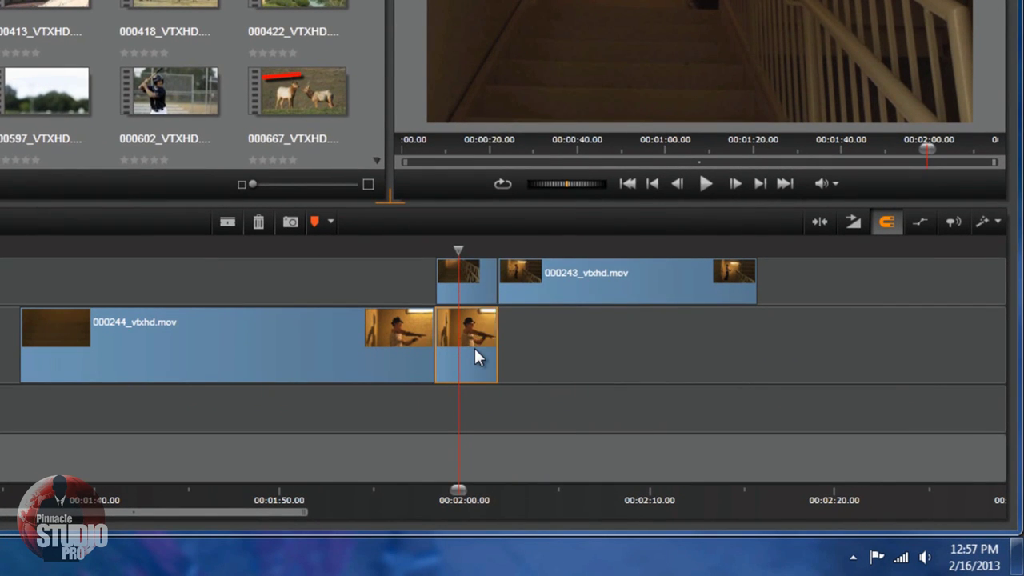
Open the effects editor for the overlapping 000244 piece on A/V Track (2) and add 2D Editor Advanced with No Preset.
{"action": "right_click", "coordinate": [576, 389]}
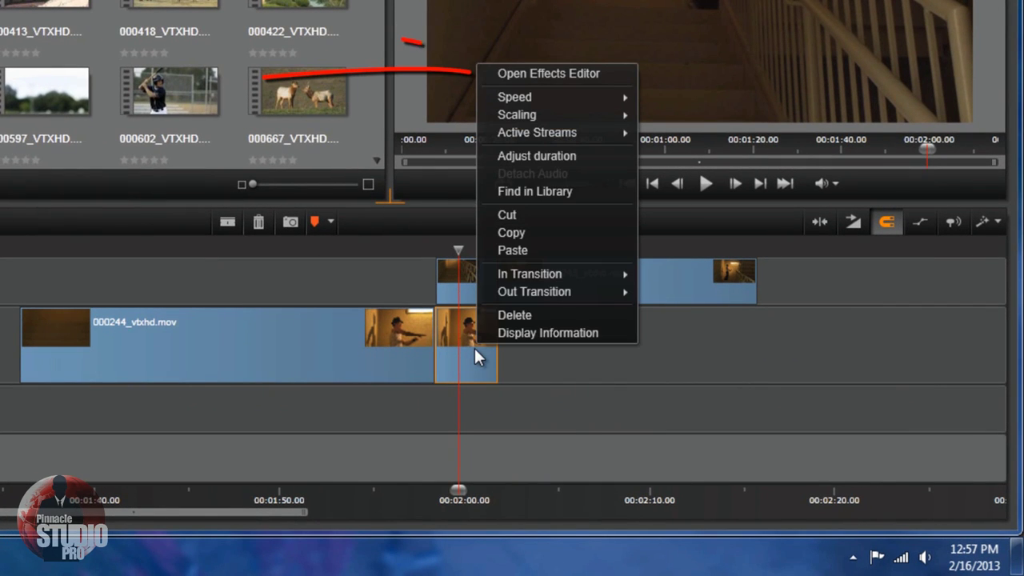
{"action": "left_click", "coordinate": [562, 71]}
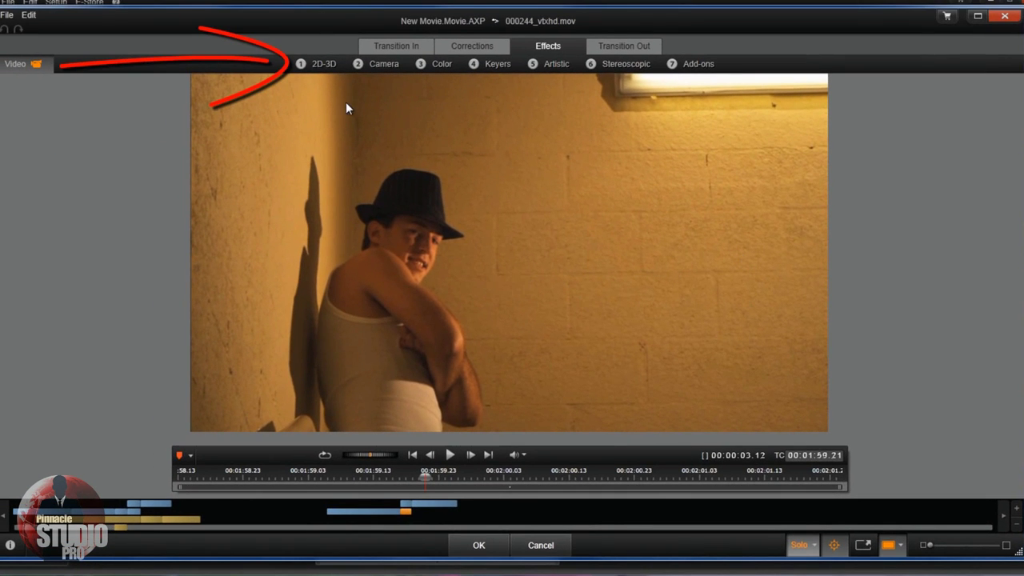
{"action": "left_click", "coordinate": [324, 64]}
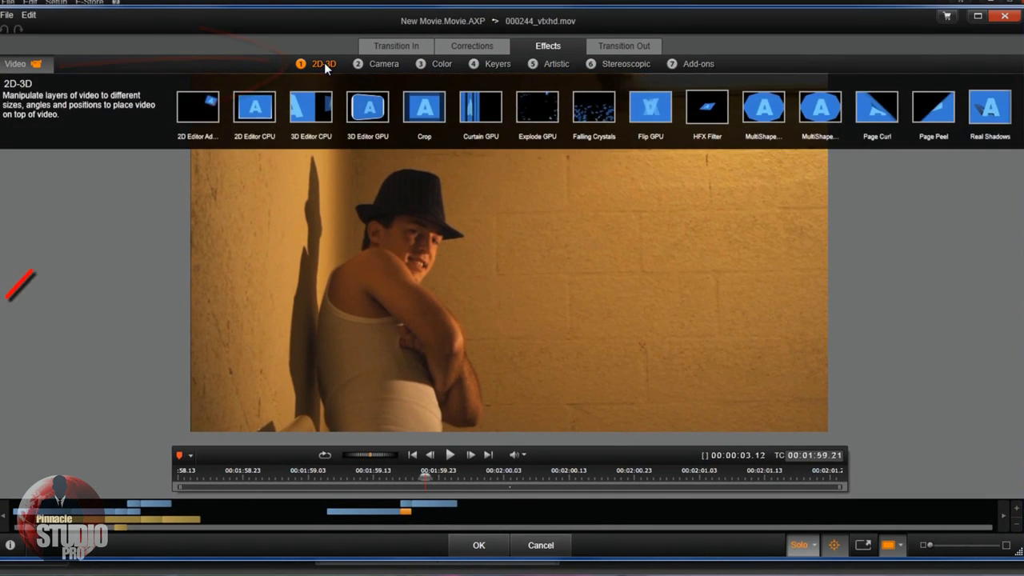
{"action": "left_click", "coordinate": [196, 108]}
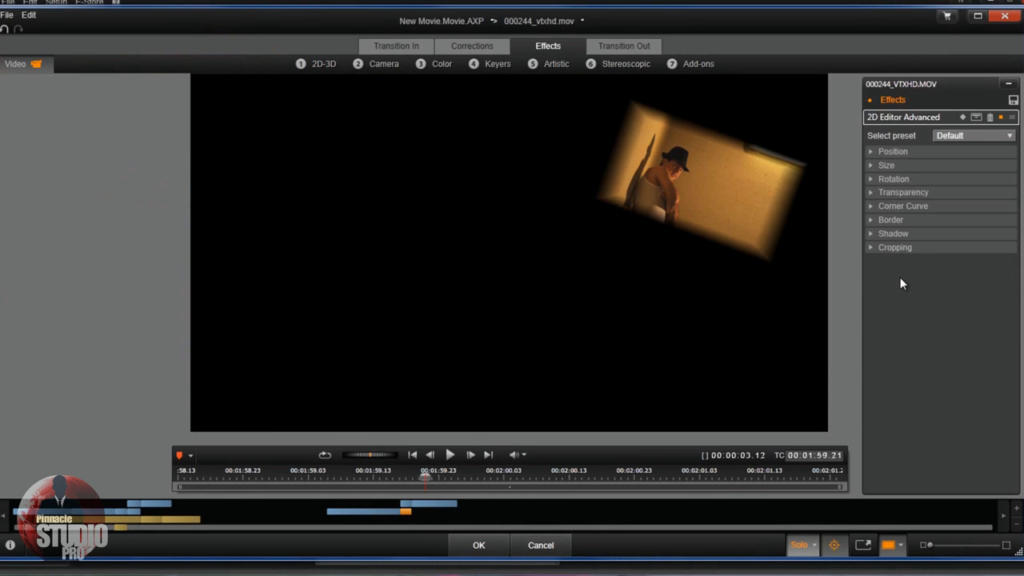
{"action": "left_click", "coordinate": [1010, 136]}
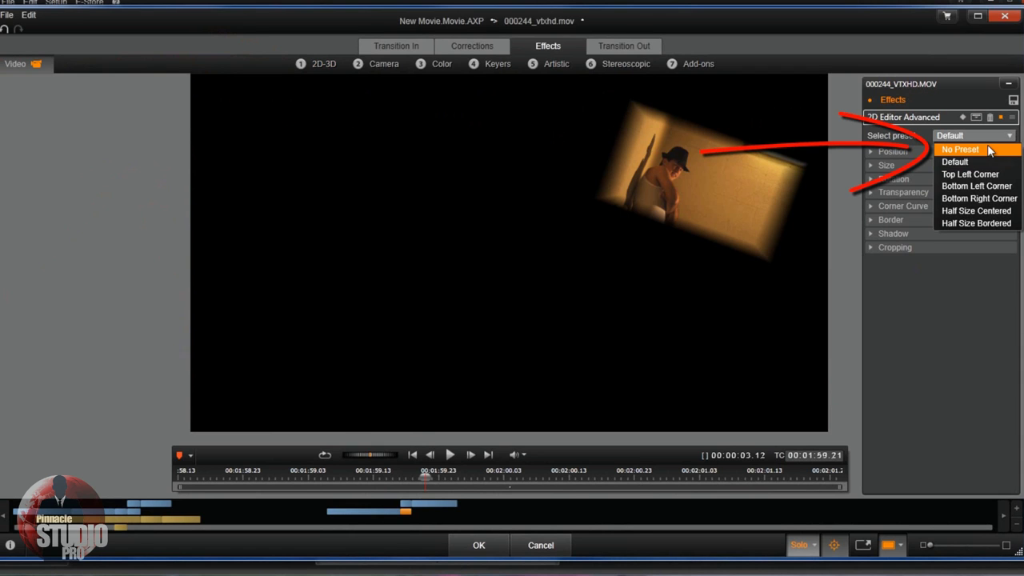
{"action": "left_click", "coordinate": [989, 150]}
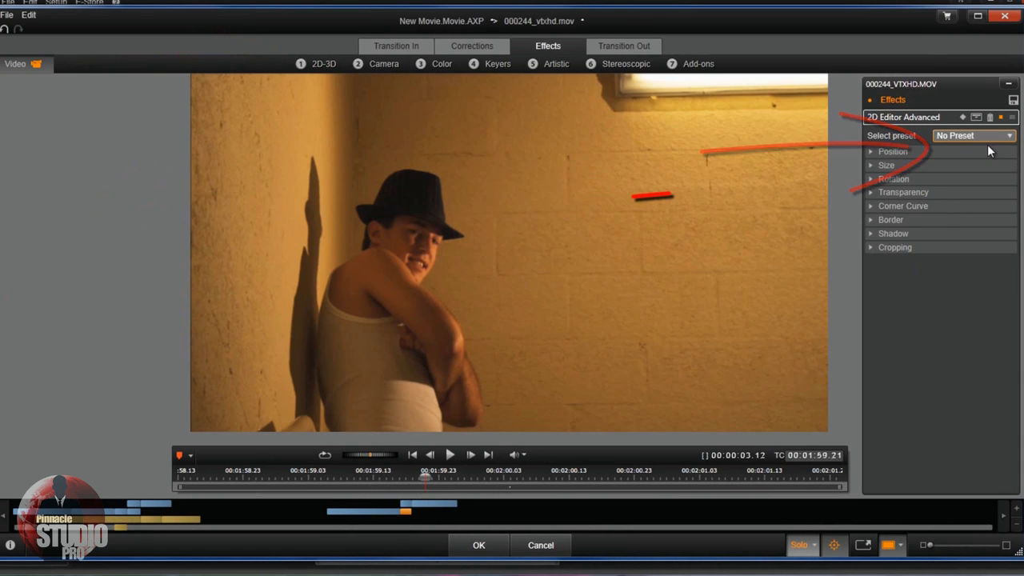
Set the 2D Editor Advanced transparency of the 000244 piece to 25 and accept the effect.
{"action": "left_click", "coordinate": [872, 194]}
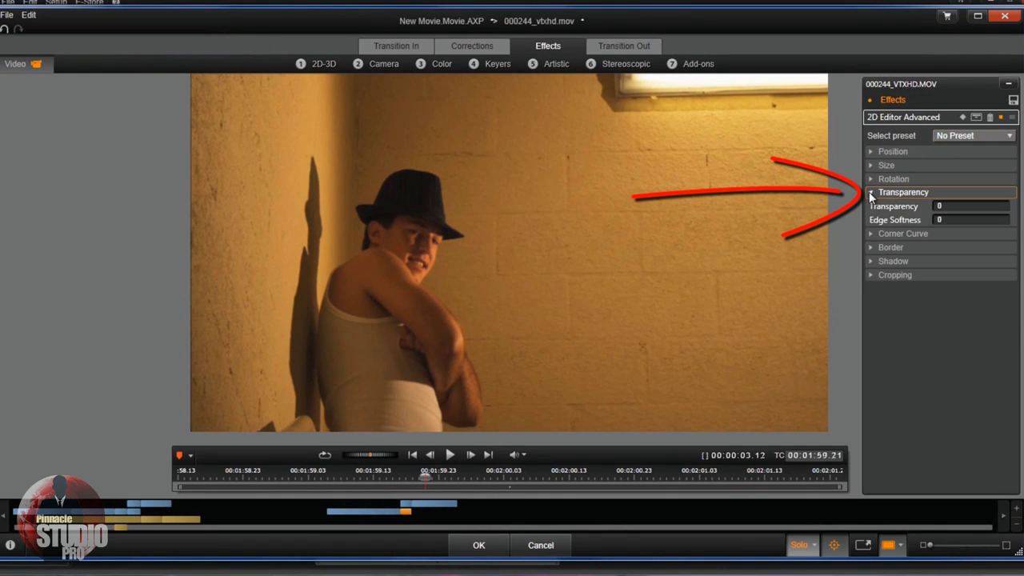
{"action": "left_click", "coordinate": [940, 208]}
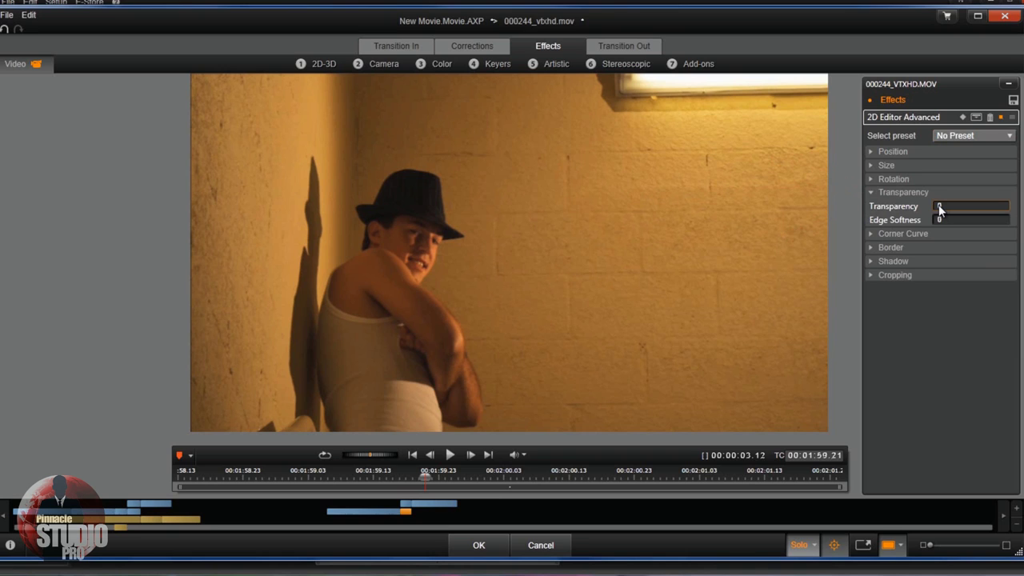
{"action": "left_click", "coordinate": [940, 207]}
{"action": "type", "text": "25"}
{"action": "key", "text": "Return"}
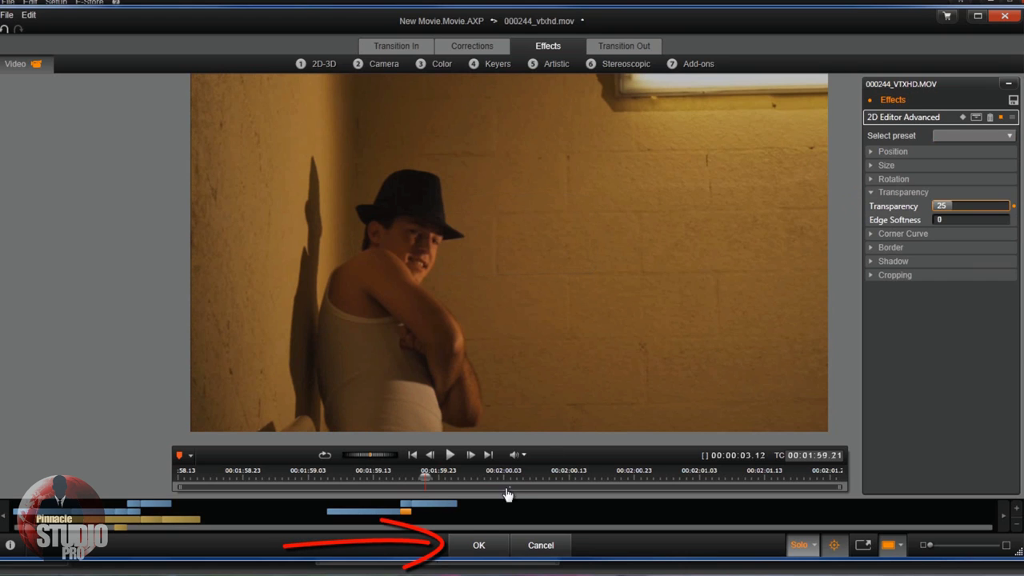
{"action": "left_click", "coordinate": [479, 546]}
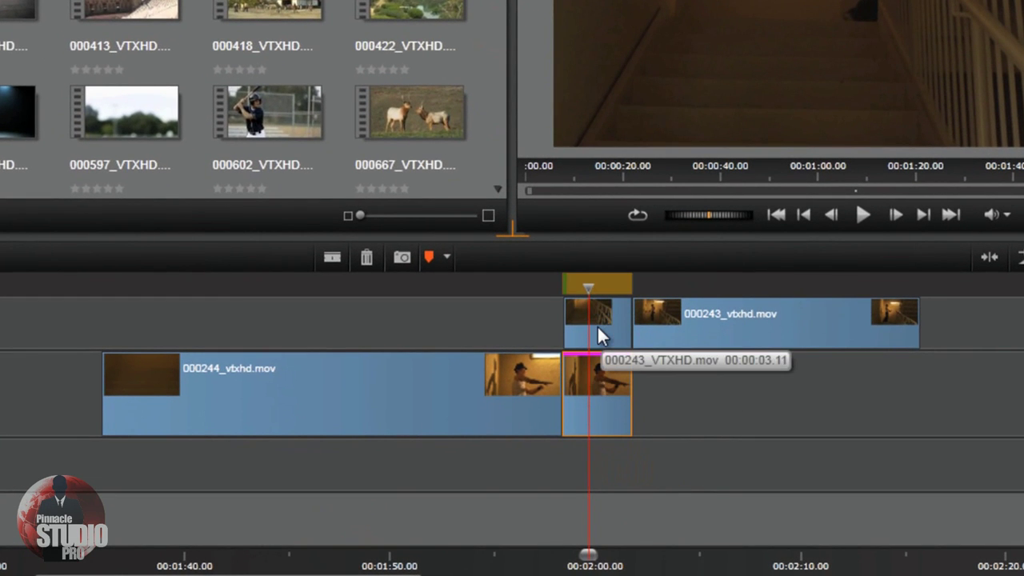
Open the effects editor for the short overlapping 000243 piece on A/V Track (1) and add 2D Editor Advanced with No Preset.
{"action": "right_click", "coordinate": [597, 325]}
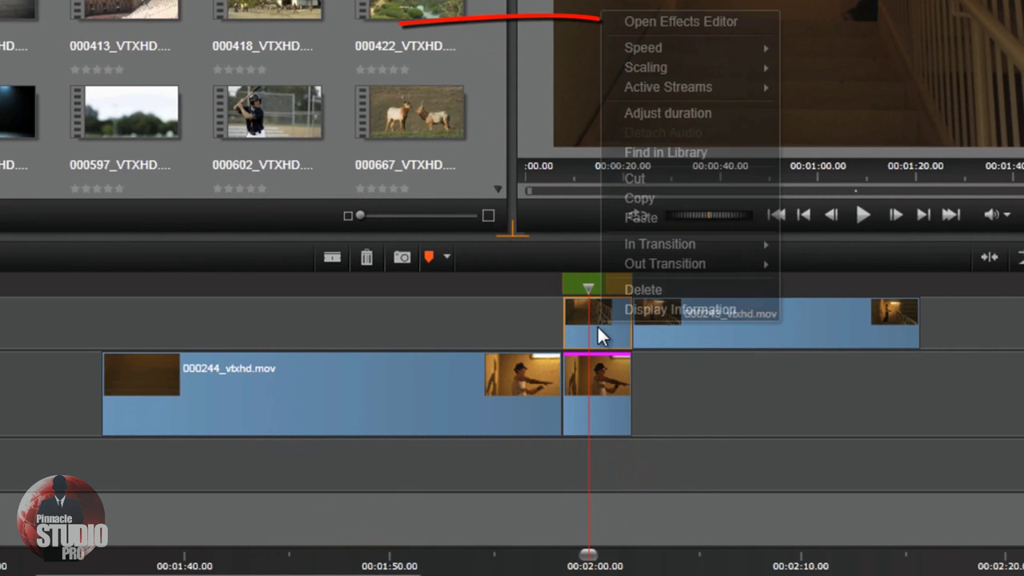
{"action": "left_click", "coordinate": [712, 21]}
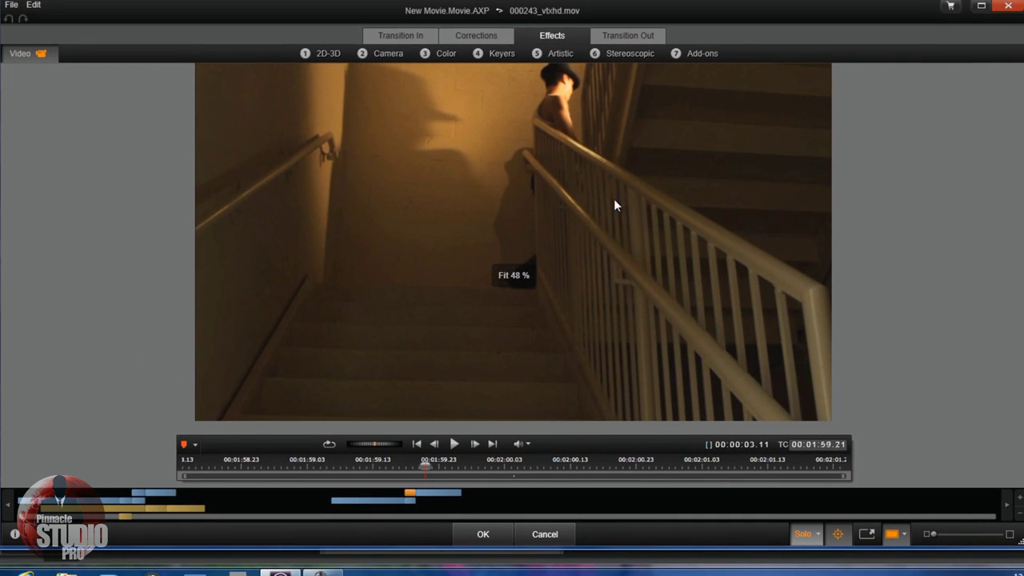
{"action": "left_click", "coordinate": [326, 54]}
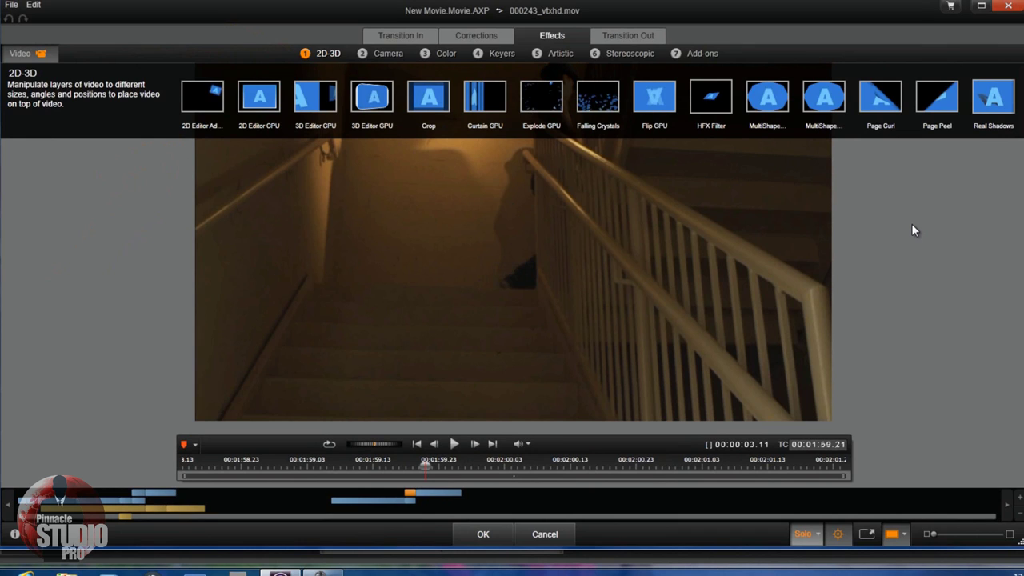
{"action": "left_click", "coordinate": [205, 109]}
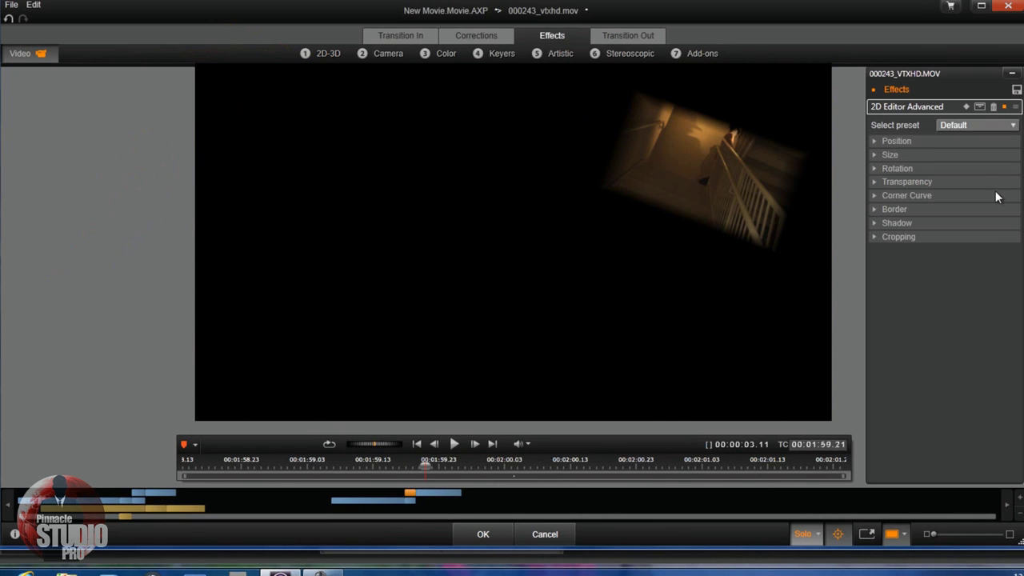
{"action": "left_click", "coordinate": [1013, 125]}
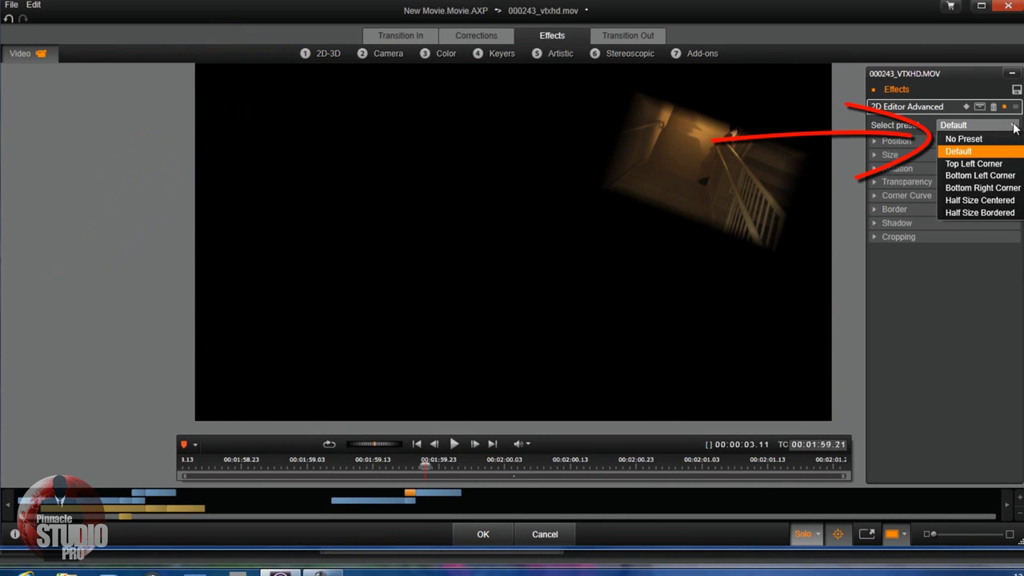
{"action": "left_click", "coordinate": [975, 139]}
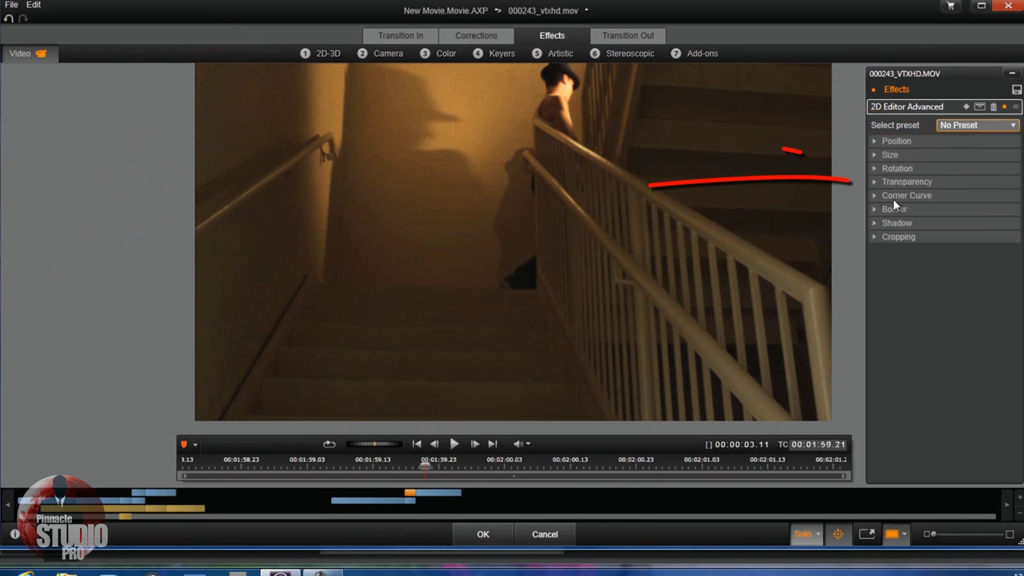
Set the 2D Editor Advanced transparency of the short 000243 piece to 50 and accept the effect.
{"action": "left_click", "coordinate": [874, 183]}
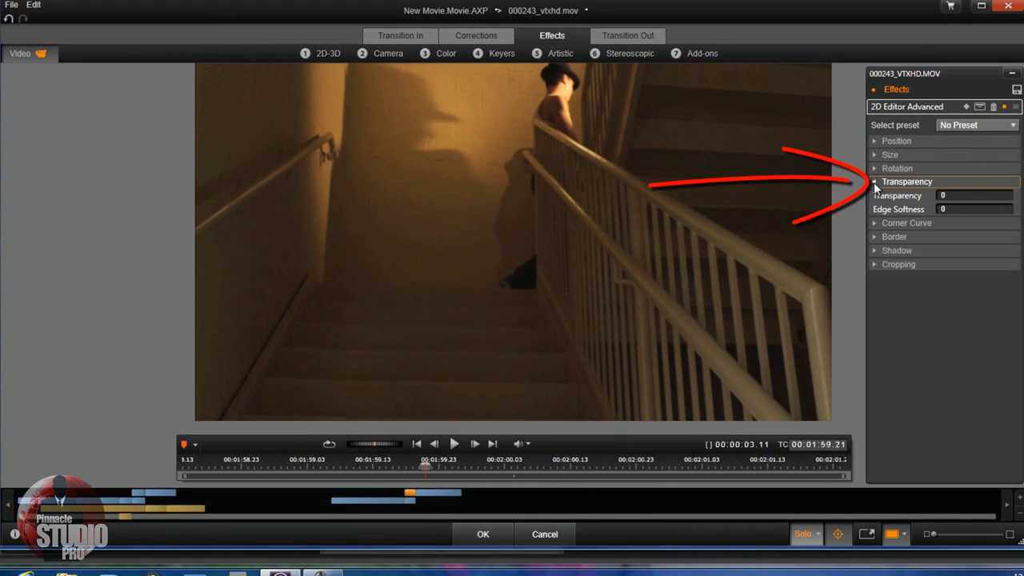
{"action": "left_click", "coordinate": [953, 194]}
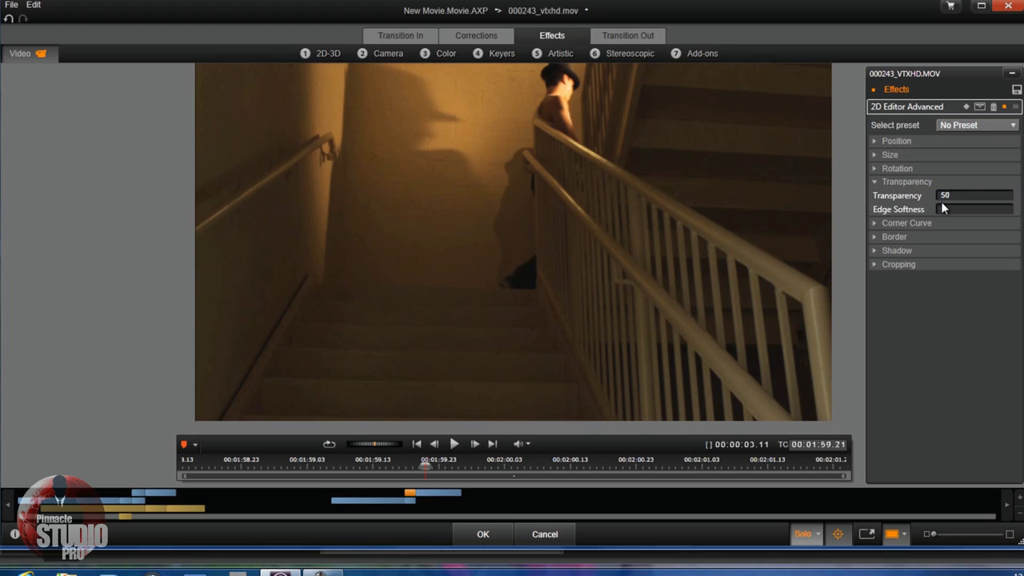
{"action": "key", "text": "Return"}
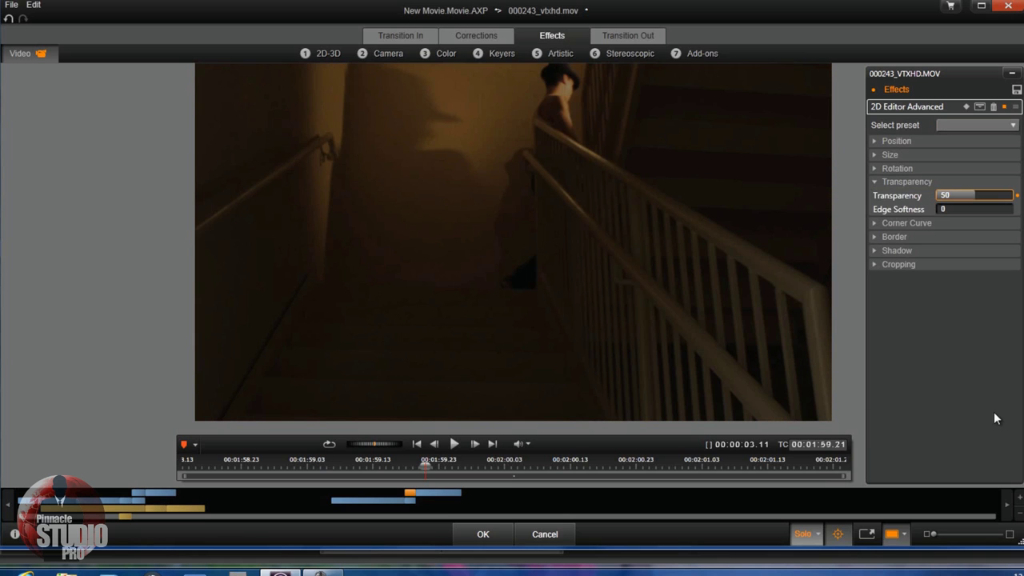
{"action": "left_click", "coordinate": [482, 536]}
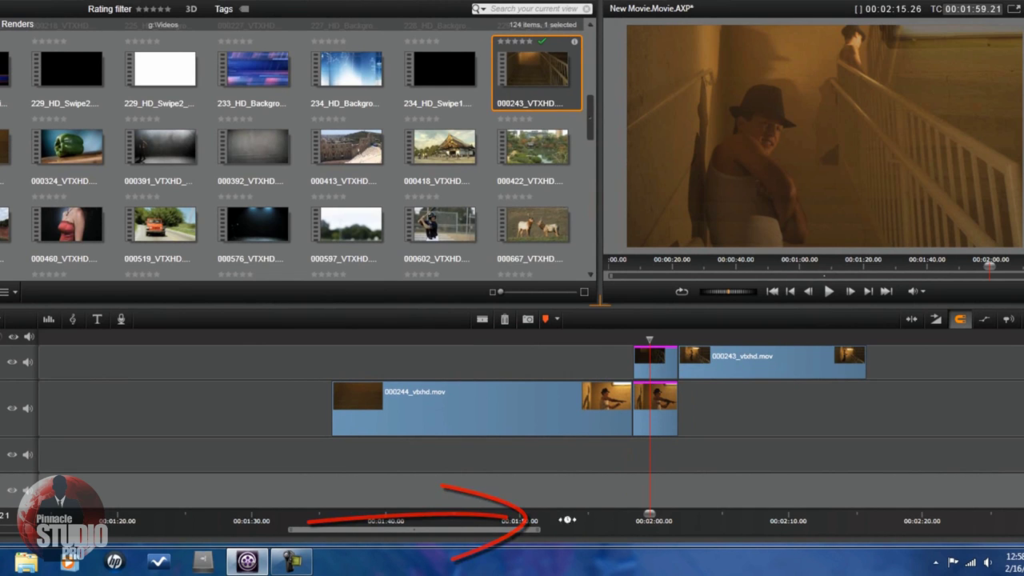
Enlarge the timeline around the overlap and place the playhead at the start of the short 000243 piece, at 00:01:58.14.
{"action": "mouse_move", "coordinate": [555, 517]}
{"action": "left_mouse_down"}
{"action": "mouse_move", "coordinate": [715, 513]}
{"action": "mouse_move", "coordinate": [583, 524]}
{"action": "left_mouse_up"}
{"action": "left_click_drag", "start_coordinate": [820, 522], "coordinate": [964, 520]}
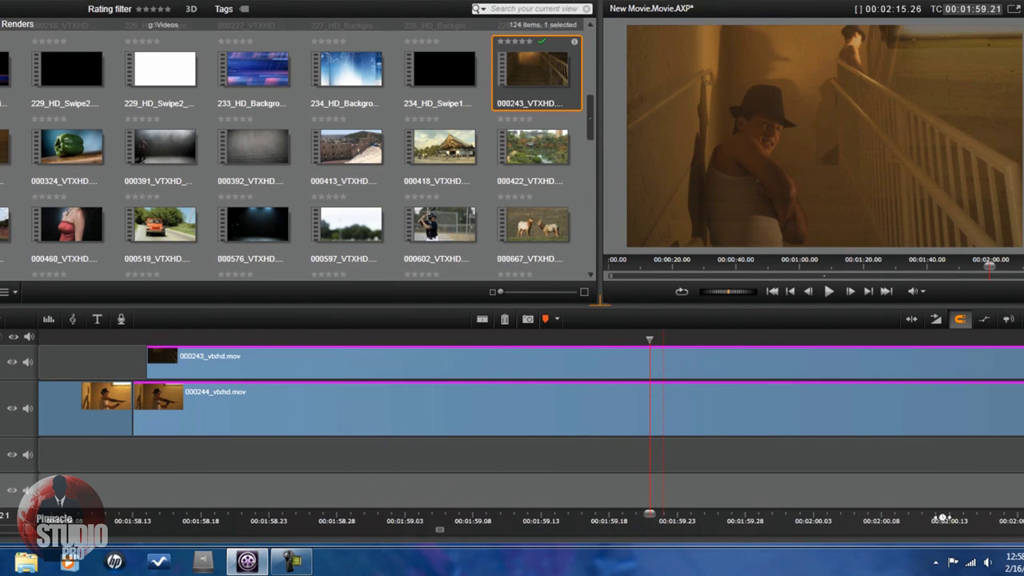
{"action": "left_click_drag", "start_coordinate": [475, 521], "coordinate": [622, 521]}
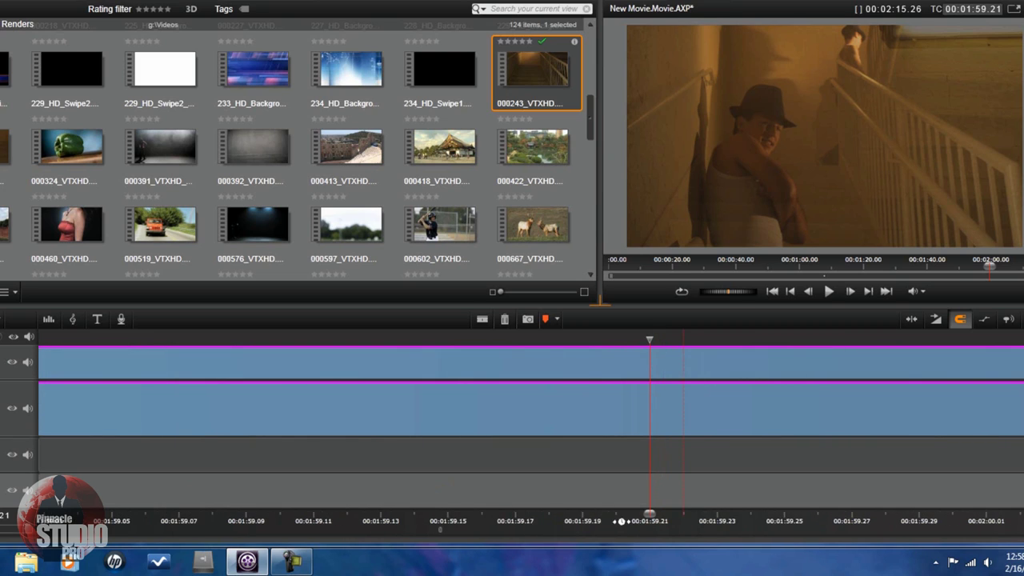
{"action": "left_click_drag", "start_coordinate": [528, 521], "coordinate": [468, 524]}
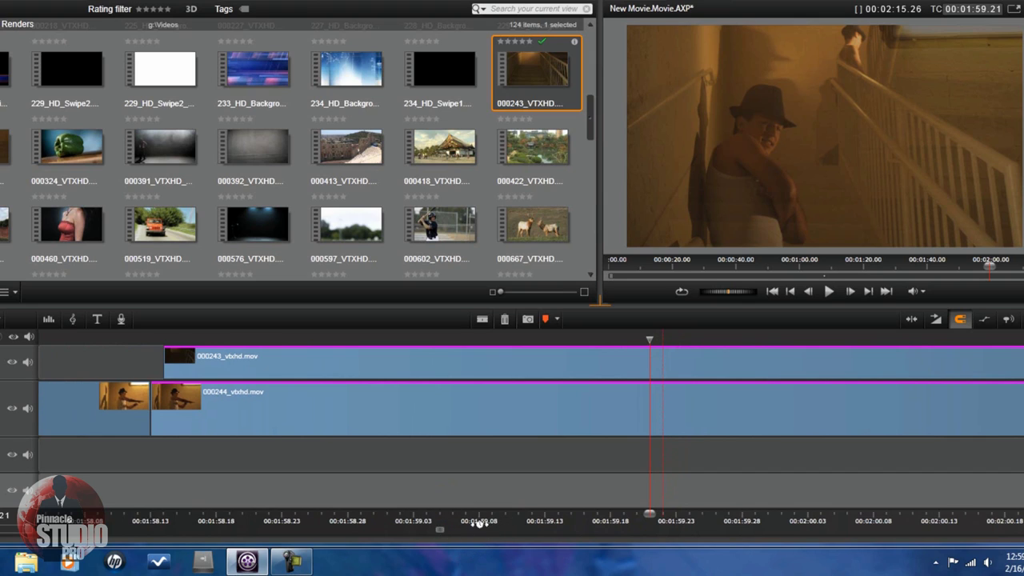
{"action": "left_click_drag", "start_coordinate": [489, 521], "coordinate": [452, 521]}
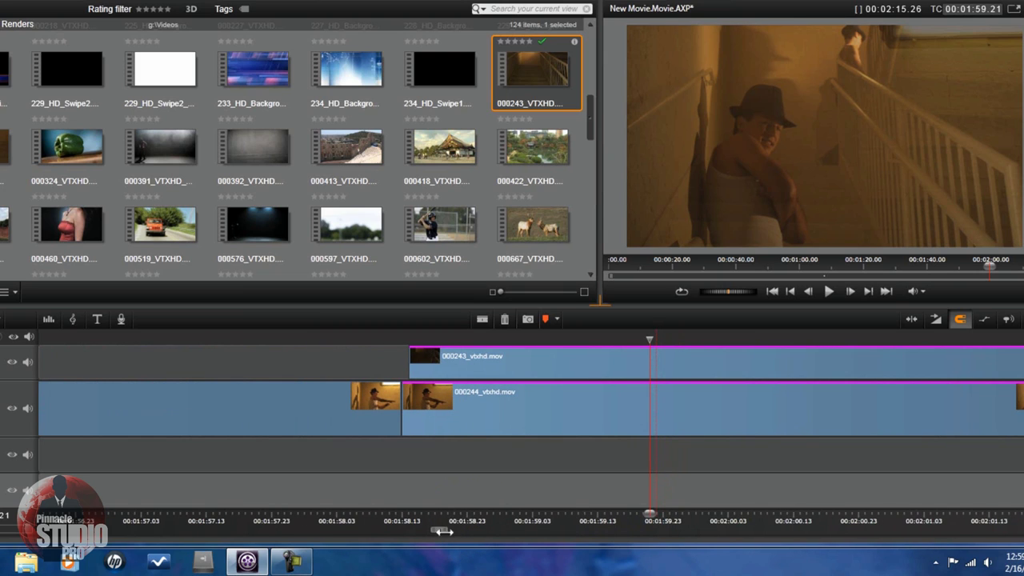
{"action": "left_click_drag", "start_coordinate": [440, 531], "coordinate": [443, 536]}
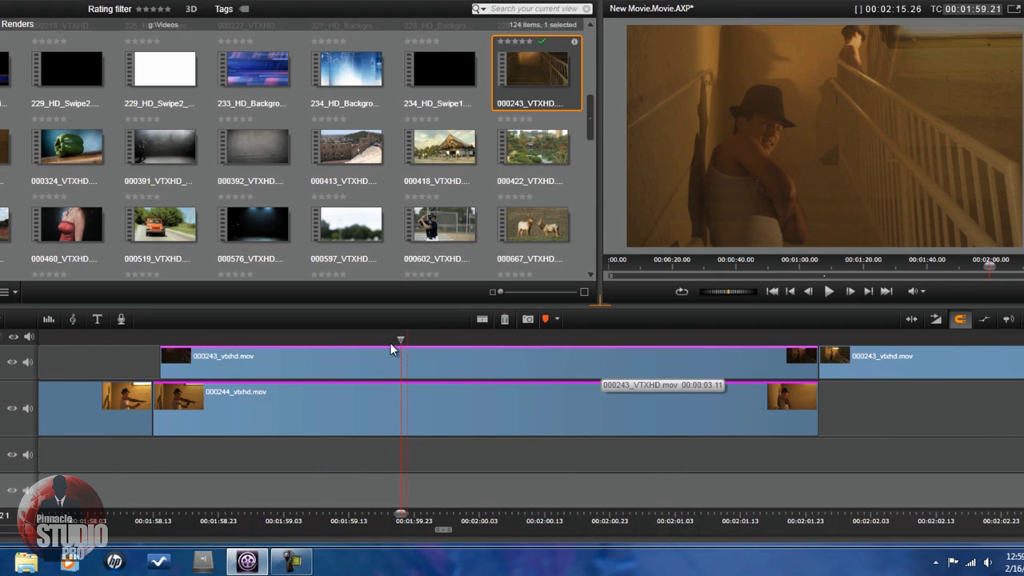
{"action": "left_click_drag", "start_coordinate": [402, 339], "coordinate": [159, 341]}
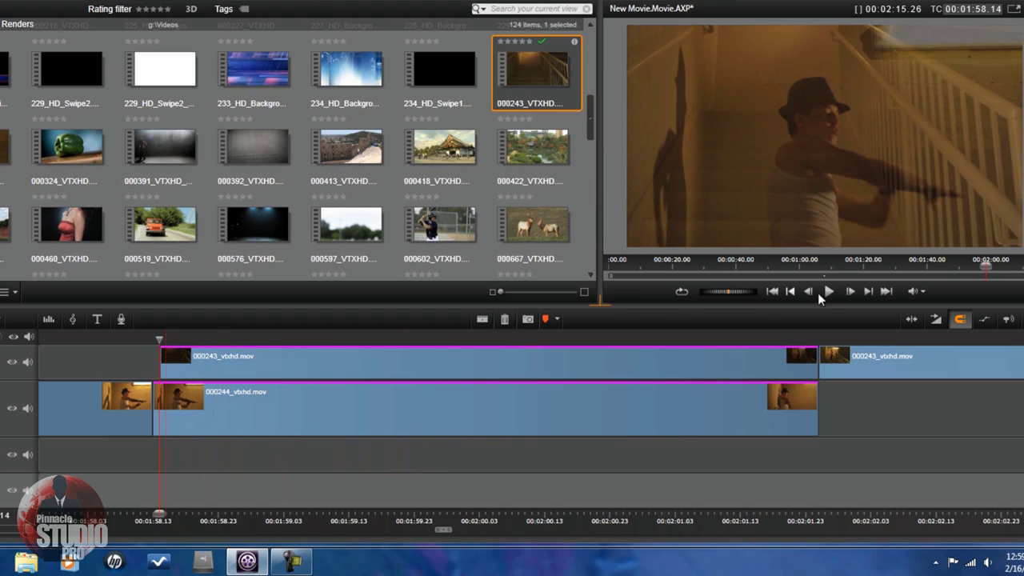
{"action": "left_click", "coordinate": [789, 292]}
{"action": "left_click", "coordinate": [868, 292]}
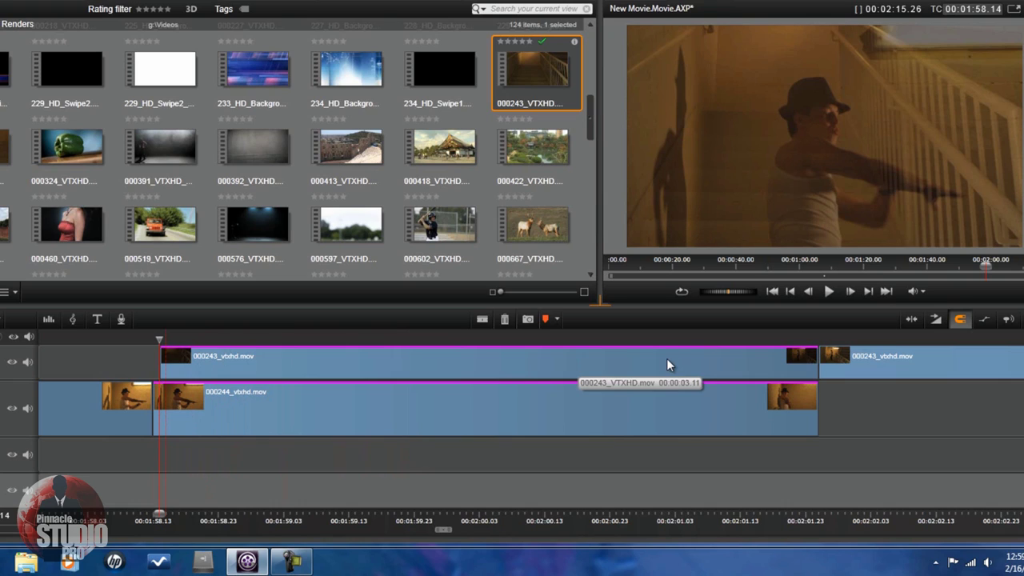
{"action": "left_click", "coordinate": [851, 291]}
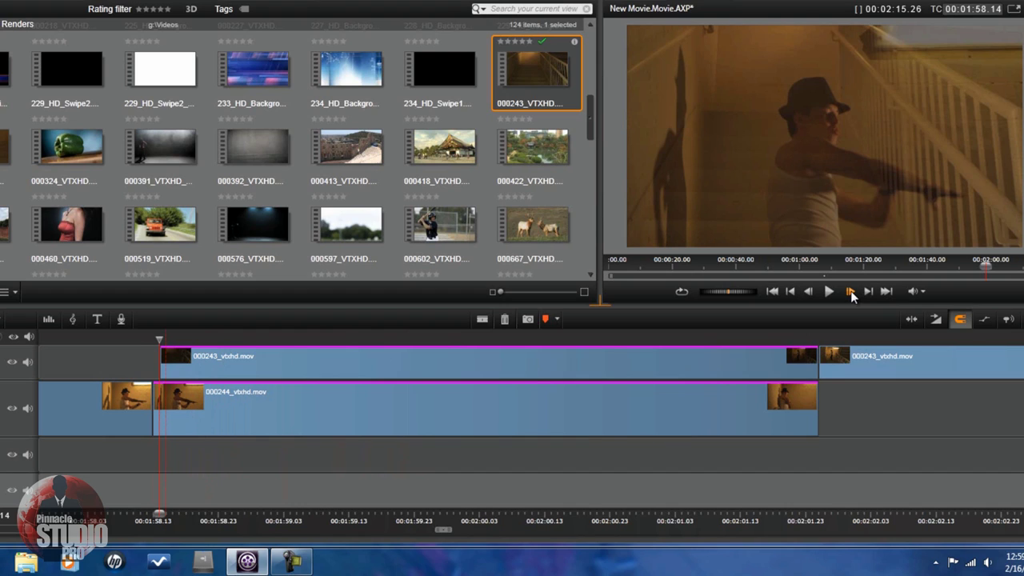
{"action": "left_click", "coordinate": [850, 292]}
{"action": "left_click", "coordinate": [851, 291]}
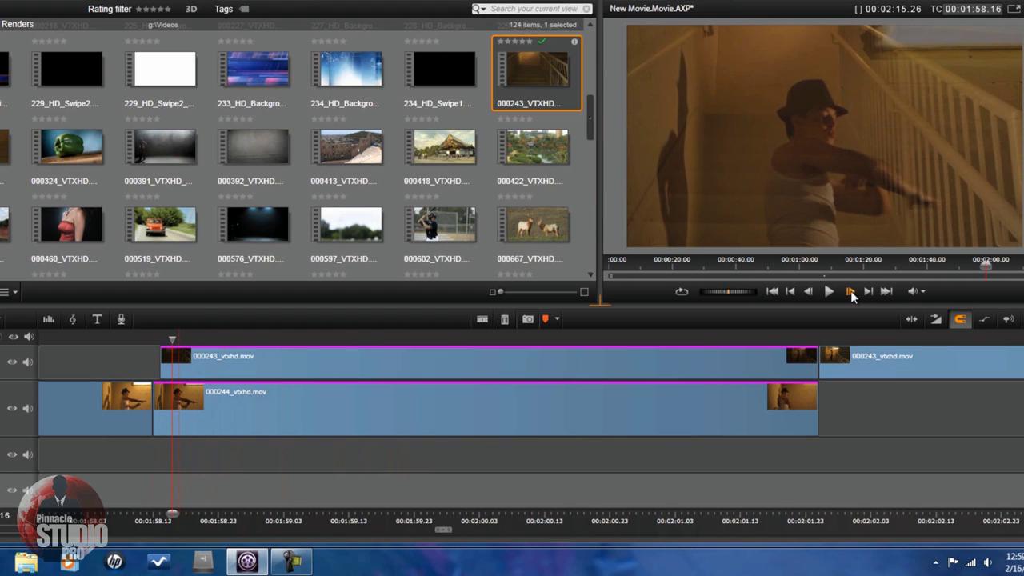
{"action": "left_click", "coordinate": [486, 322]}
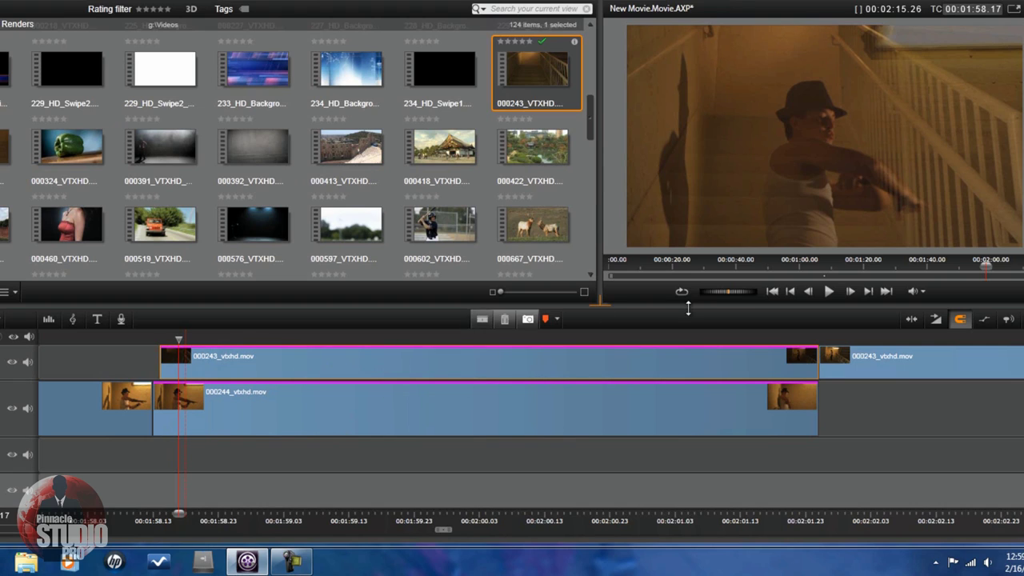
{"action": "left_click", "coordinate": [791, 292]}
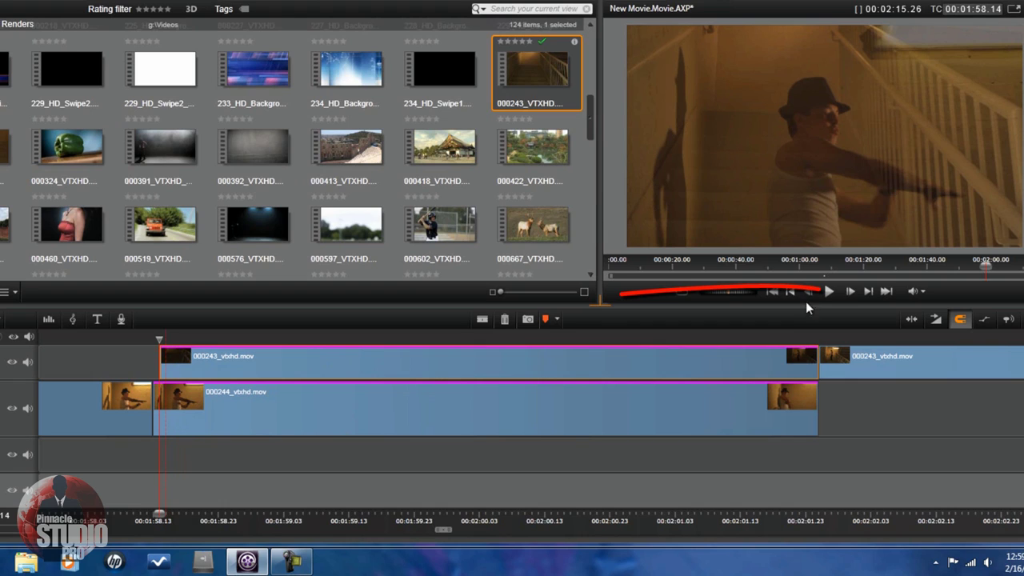
Split the short 000243 piece on A/V Track (1) every three frames, at 00:01:58.17 and 00:01:58.20.
{"action": "left_click", "coordinate": [850, 294]}
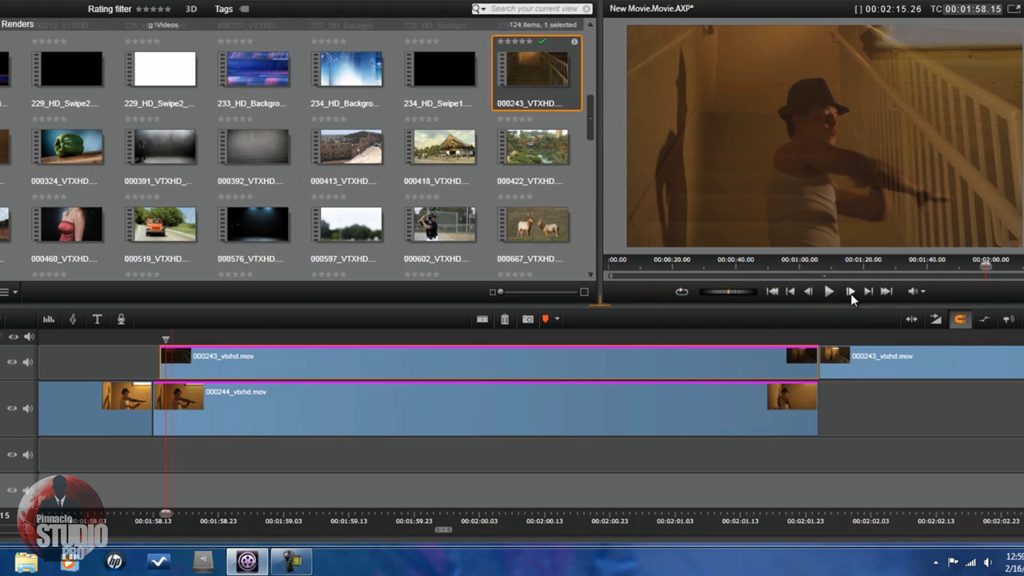
{"action": "left_click", "coordinate": [851, 294]}
{"action": "left_click", "coordinate": [850, 294]}
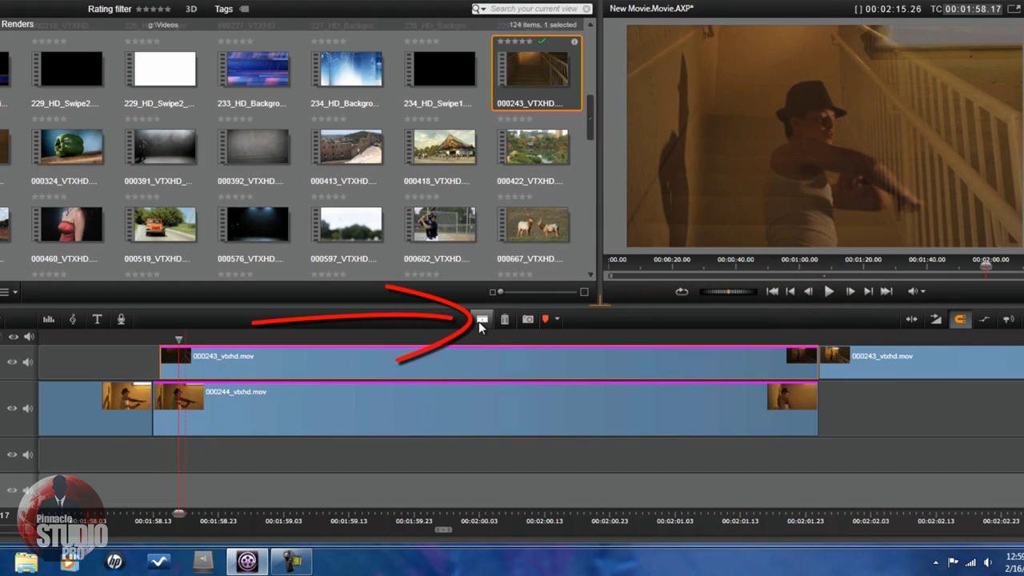
{"action": "left_click", "coordinate": [482, 320]}
{"action": "left_click", "coordinate": [850, 292]}
{"action": "left_click", "coordinate": [851, 292]}
{"action": "left_click", "coordinate": [850, 292]}
{"action": "left_click", "coordinate": [482, 319]}
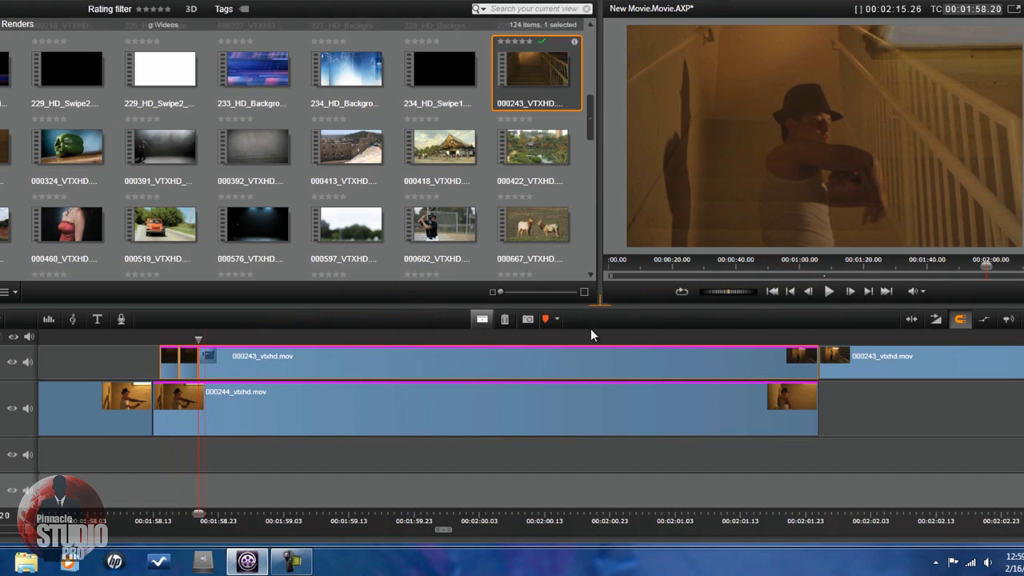
Continue splitting the 000243 piece every three frames from 00:01:58.23 through to 00:02:01.23, near the end of the overlap.
{"action": "left_click", "coordinate": [850, 292]}
{"action": "left_click", "coordinate": [850, 292]}
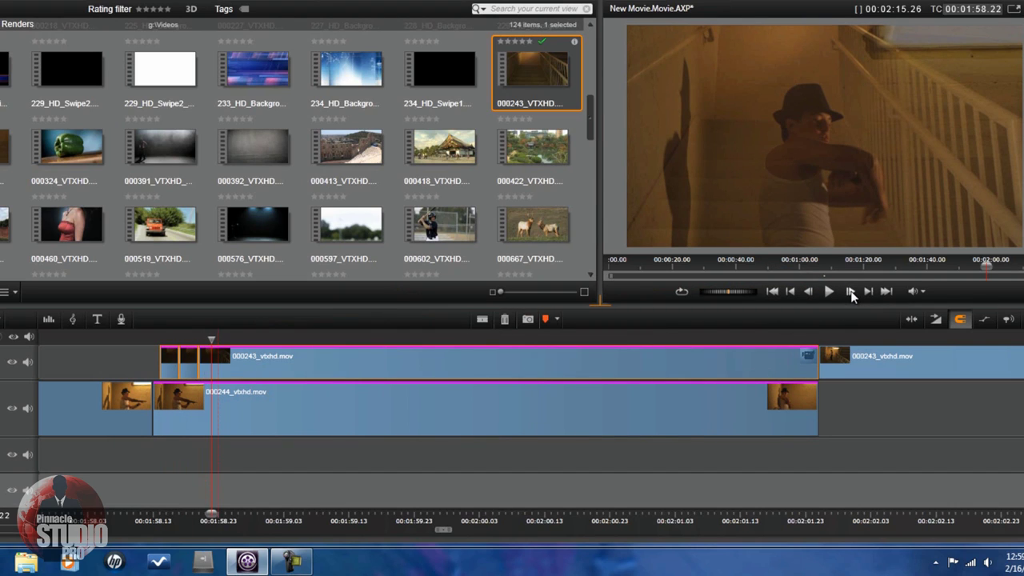
{"action": "left_click", "coordinate": [850, 292]}
{"action": "left_click", "coordinate": [483, 319]}
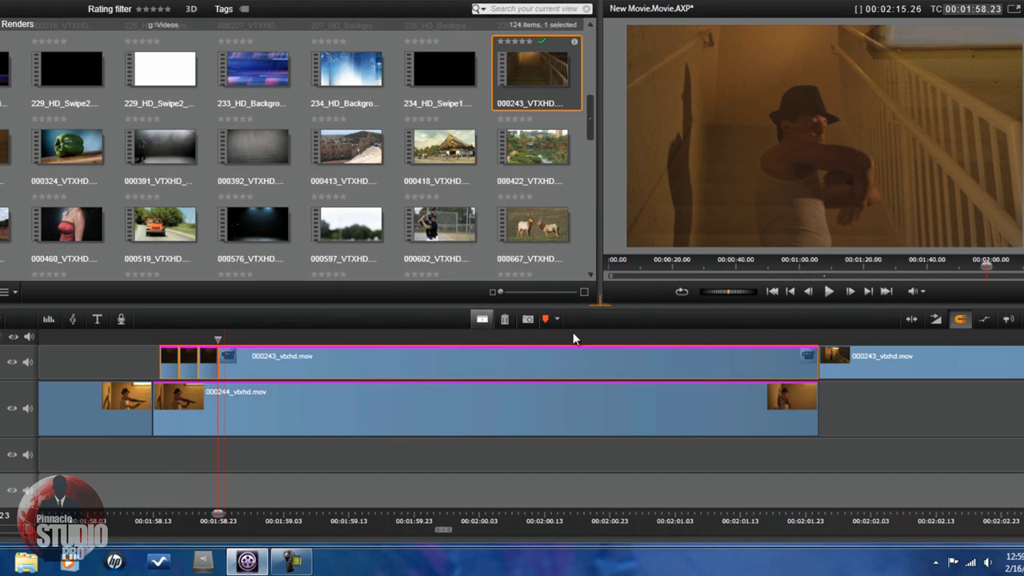
{"action": "left_click", "coordinate": [851, 292]}
{"action": "left_click", "coordinate": [851, 292]}
{"action": "left_click", "coordinate": [850, 292]}
{"action": "left_click", "coordinate": [483, 320]}
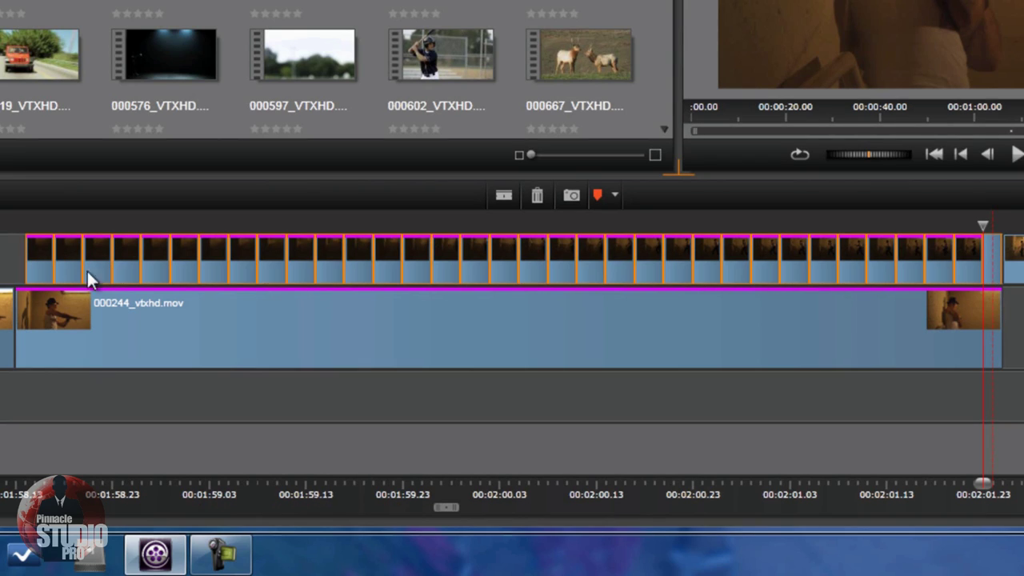
Clear the selection, then select every second slice of the 000243 piece, starting with the second one, and delete them together.
{"action": "key", "text": "Escape"}
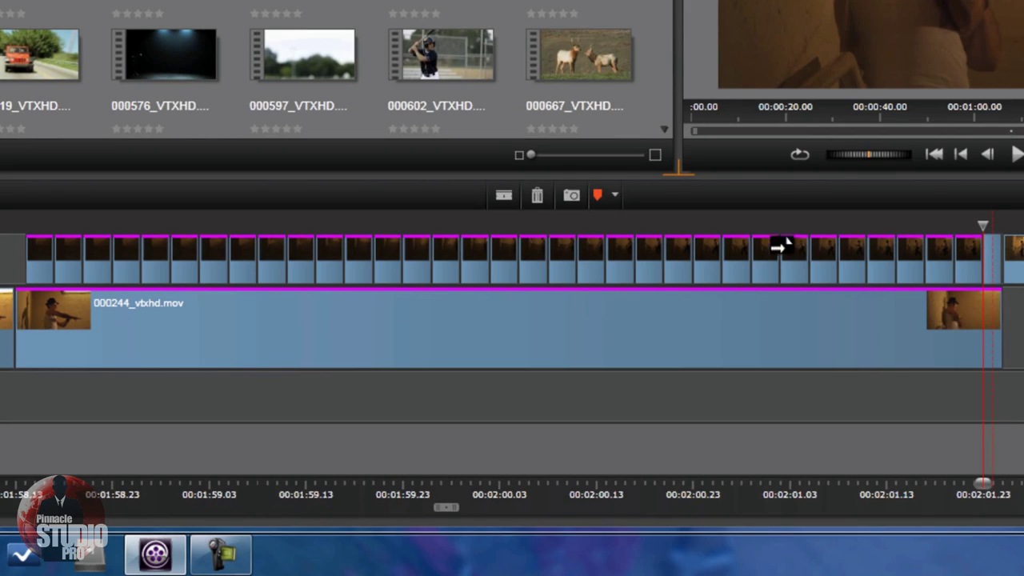
{"action": "left_click", "coordinate": [70, 268], "text": "ctrl"}
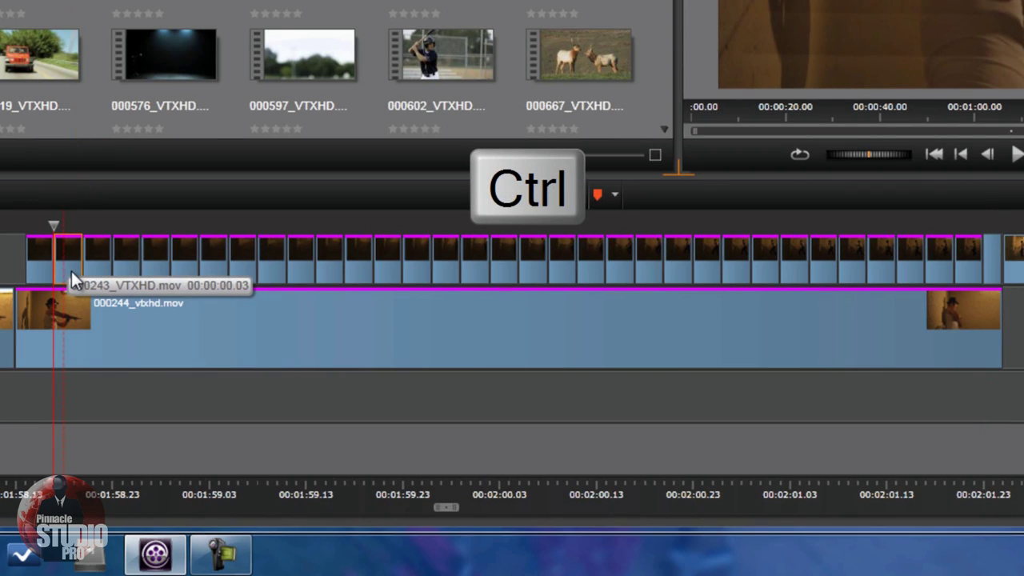
{"action": "left_click", "coordinate": [129, 268], "text": "ctrl"}
{"action": "left_click", "coordinate": [186, 267], "text": "ctrl"}
{"action": "left_click", "coordinate": [244, 269], "text": "ctrl"}
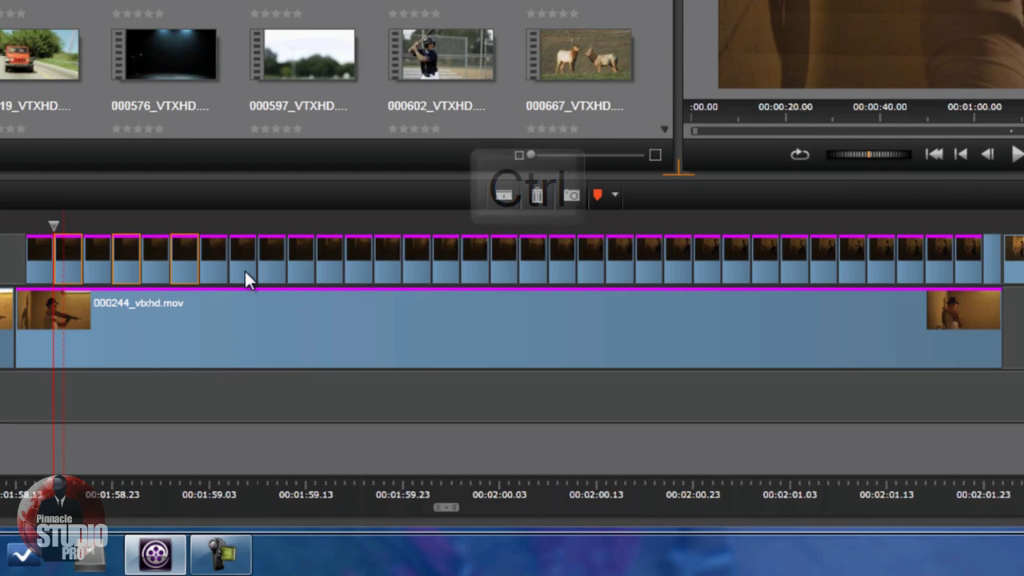
{"action": "left_click", "coordinate": [295, 271], "text": "ctrl"}
{"action": "left_click", "coordinate": [360, 267], "text": "ctrl"}
{"action": "left_click", "coordinate": [411, 261], "text": "ctrl"}
{"action": "left_click", "coordinate": [474, 258], "text": "ctrl"}
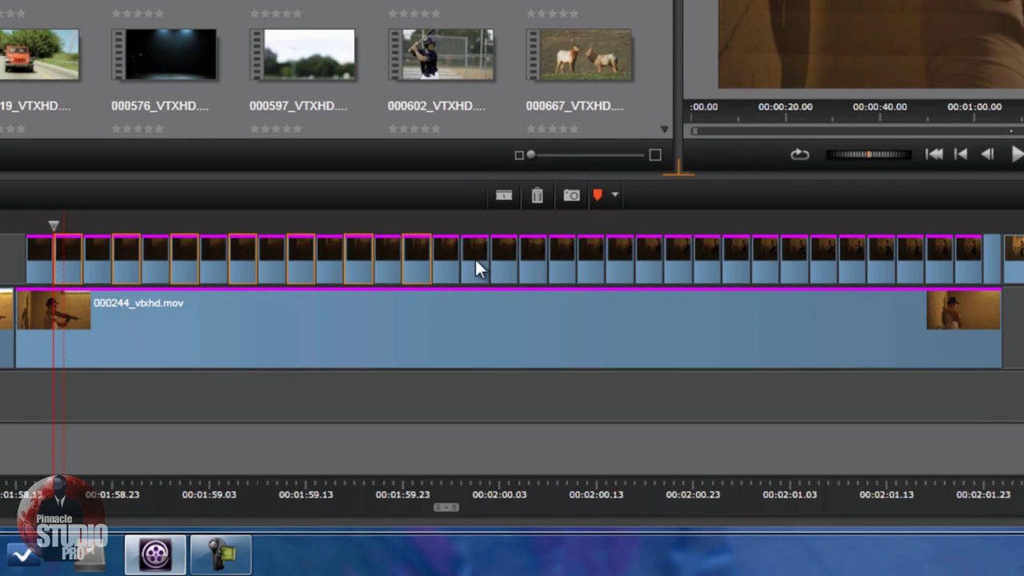
{"action": "left_click", "coordinate": [530, 256], "text": "ctrl"}
{"action": "left_click", "coordinate": [585, 258], "text": "ctrl"}
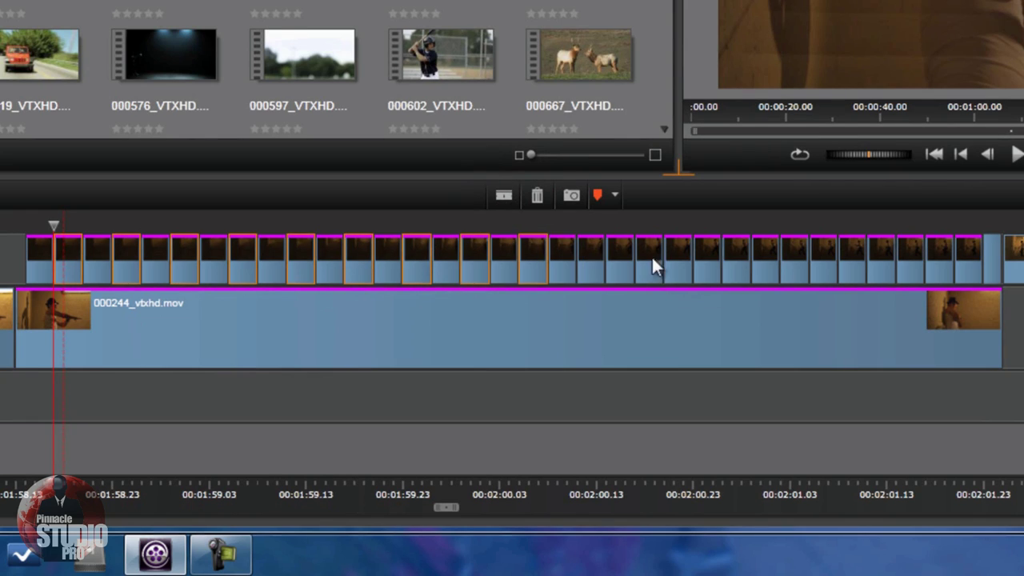
{"action": "left_click", "coordinate": [651, 256], "text": "ctrl"}
{"action": "left_click", "coordinate": [701, 256], "text": "ctrl"}
{"action": "left_click", "coordinate": [763, 252], "text": "ctrl"}
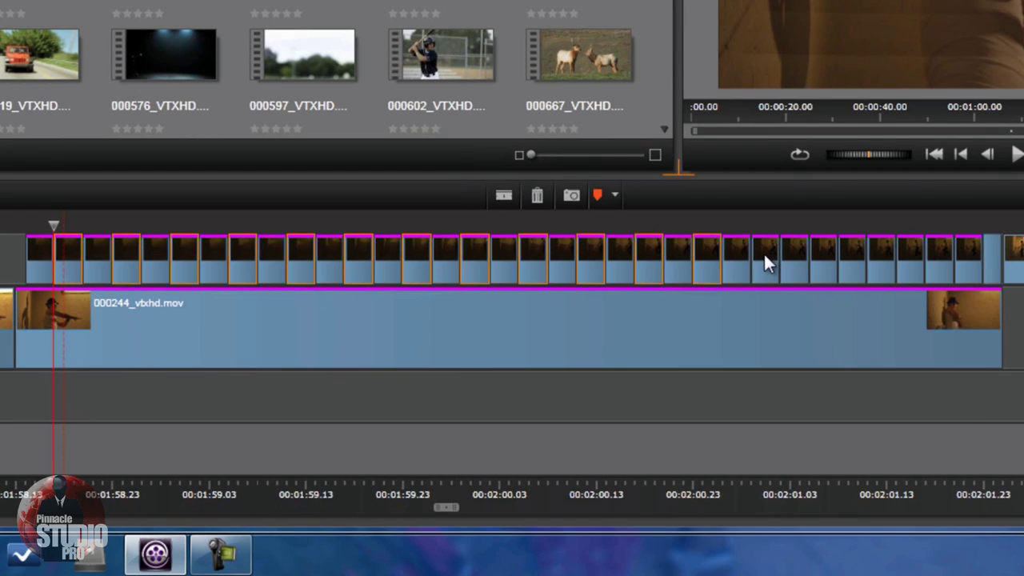
{"action": "left_click", "coordinate": [823, 256], "text": "ctrl"}
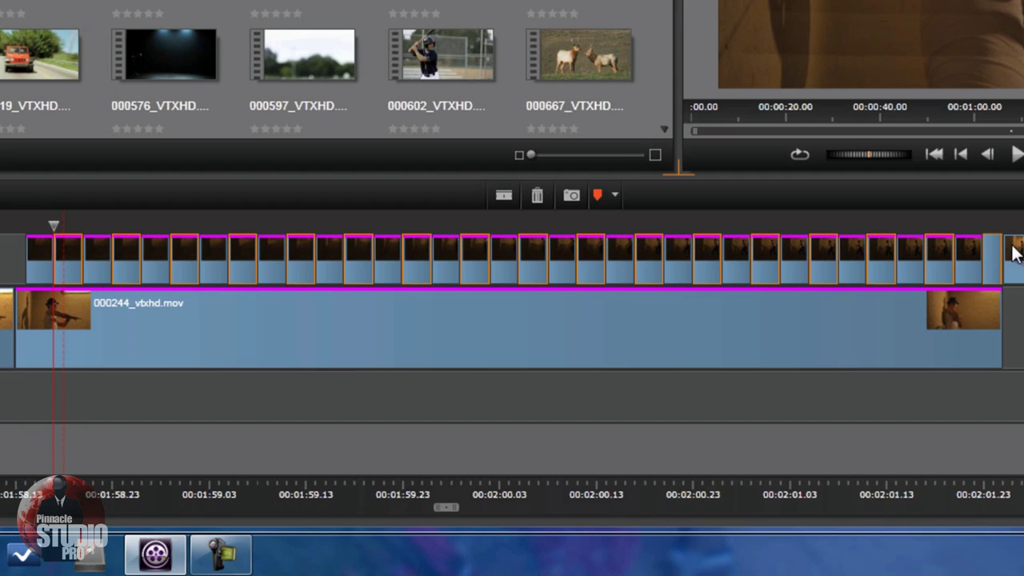
{"action": "right_click", "coordinate": [765, 264]}
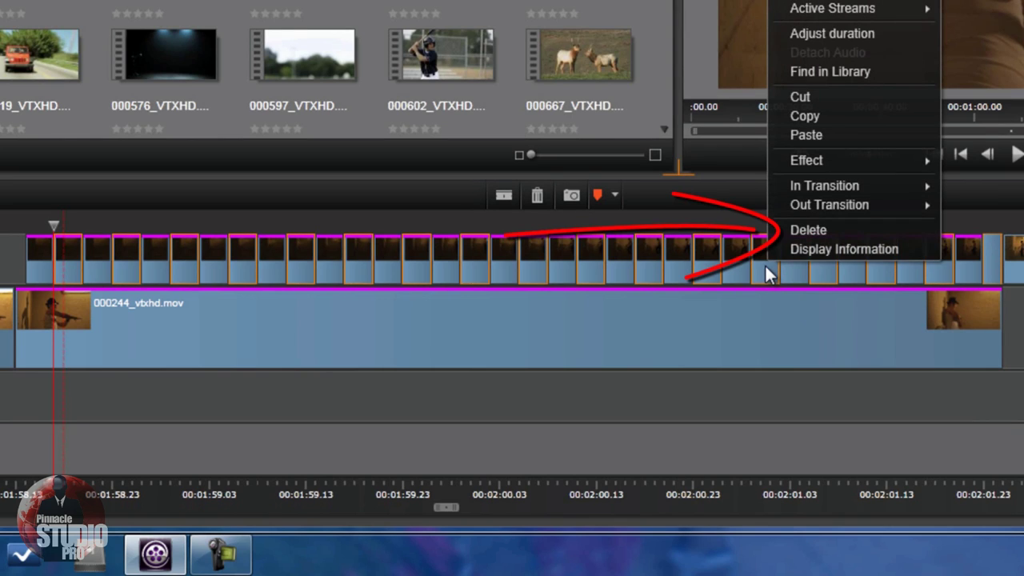
{"action": "left_click", "coordinate": [806, 230]}
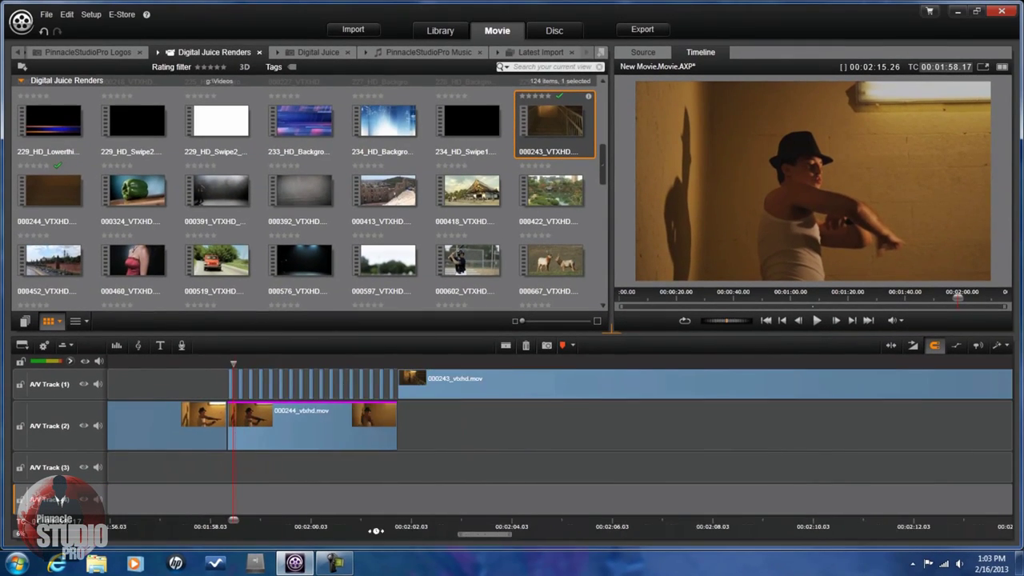
Play the movie from 00:01:56.23 through the sliced overlap to review the flicker blend between the two clips.
{"action": "left_click_drag", "start_coordinate": [375, 531], "coordinate": [216, 521]}
{"action": "left_click", "coordinate": [197, 521]}
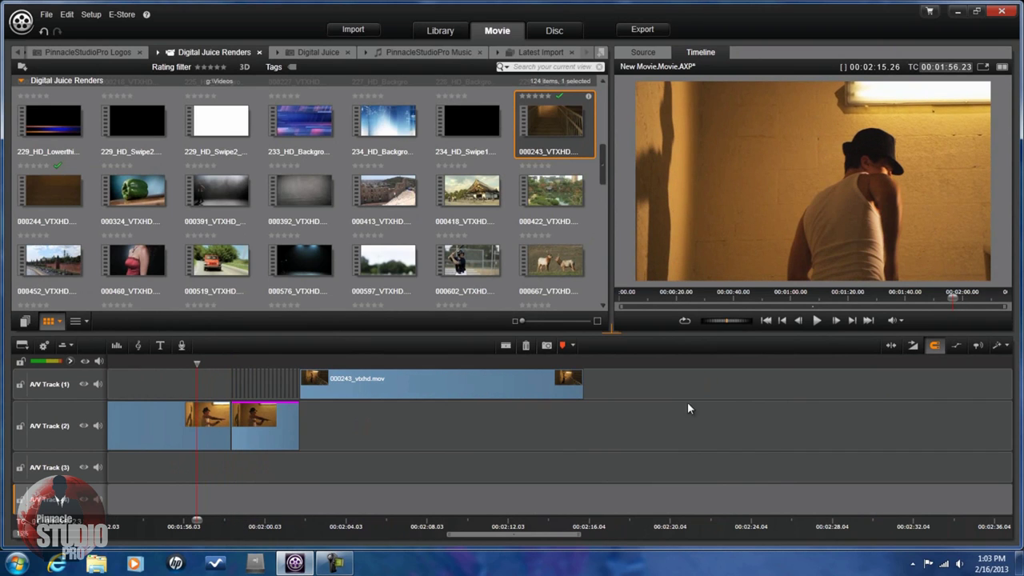
{"action": "left_click", "coordinate": [818, 320]}
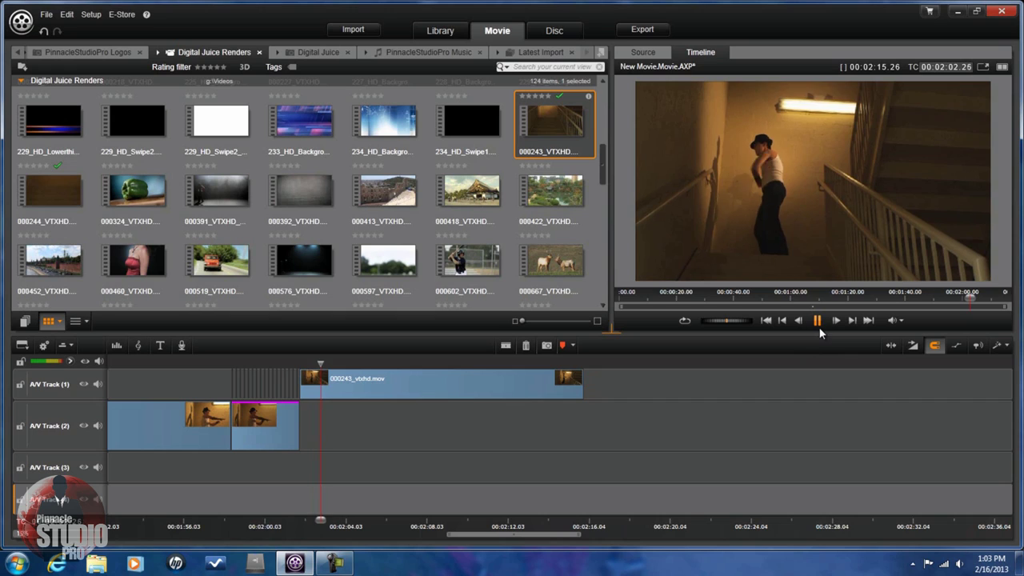
{"action": "left_click", "coordinate": [818, 320]}
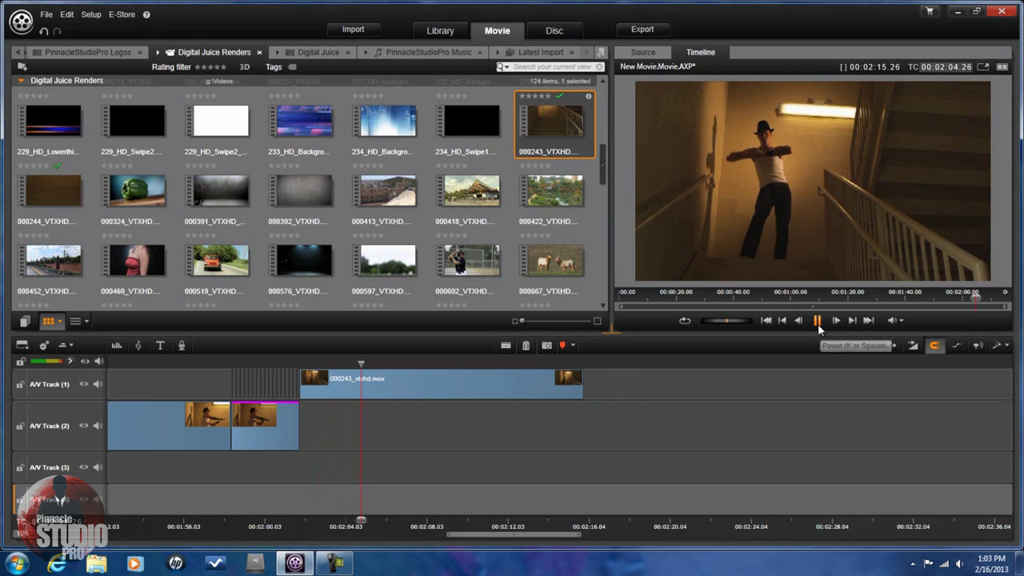